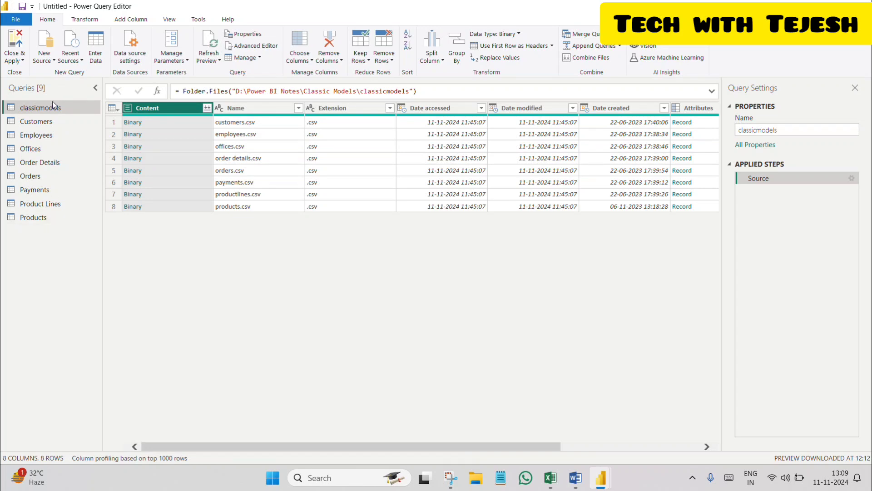
# Step: Open the Customers query
pyautogui.click(46, 122)
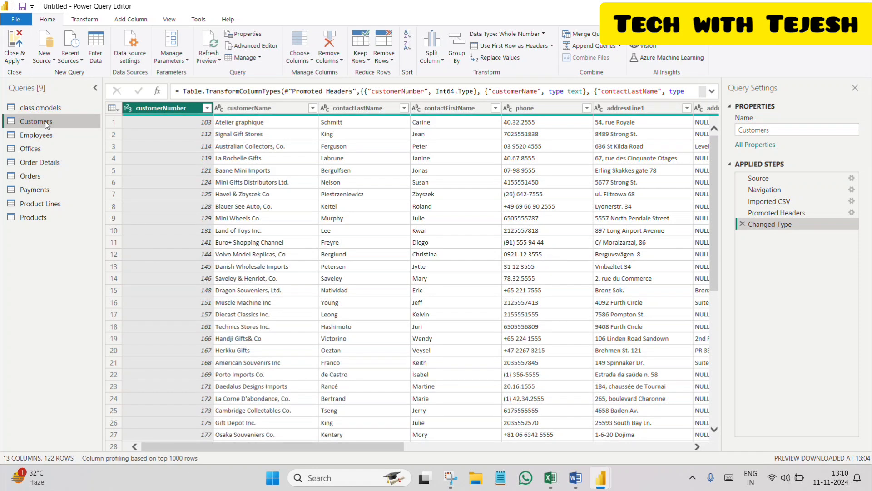
# Step: Try removing the customerNumber column from the Customers query, and delete the resulting applied step
pyautogui.rightClick(159, 112)
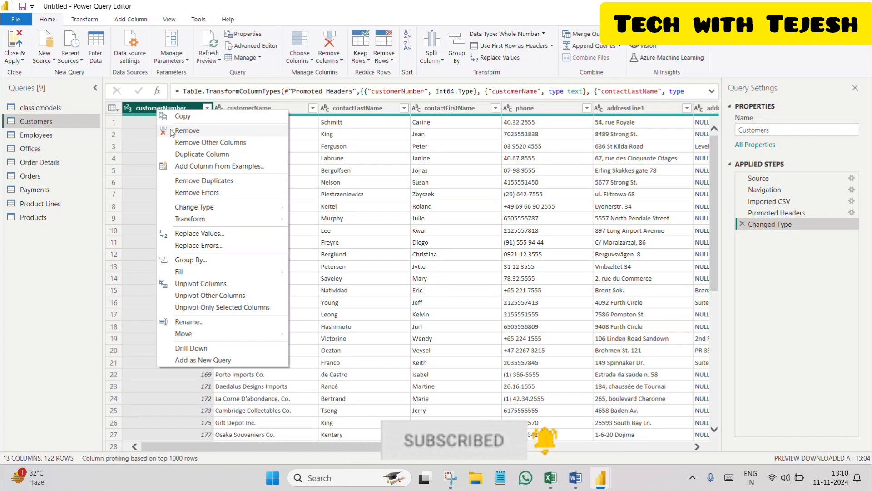
pyautogui.press('Escape')
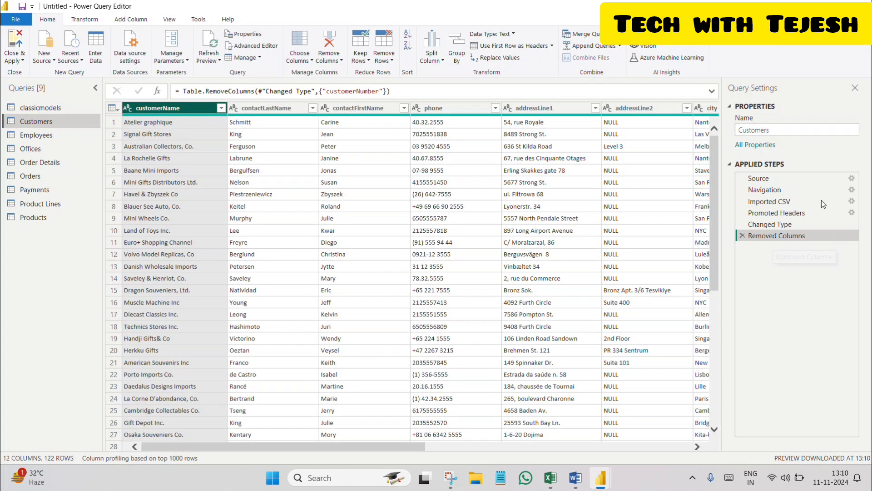
pyautogui.click(742, 236)
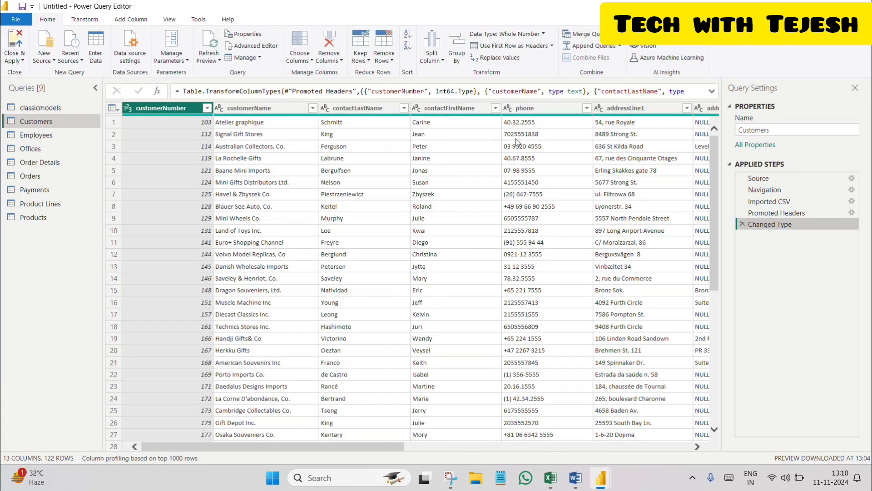
# Step: Try removing all columns except customerNumber from the Customers query, and delete the resulting applied step
pyautogui.rightClick(161, 110)
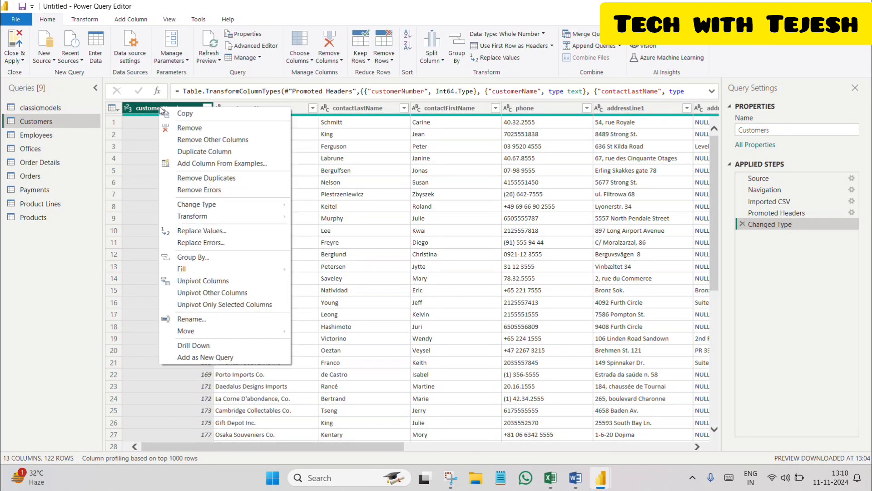
pyautogui.click(178, 140)
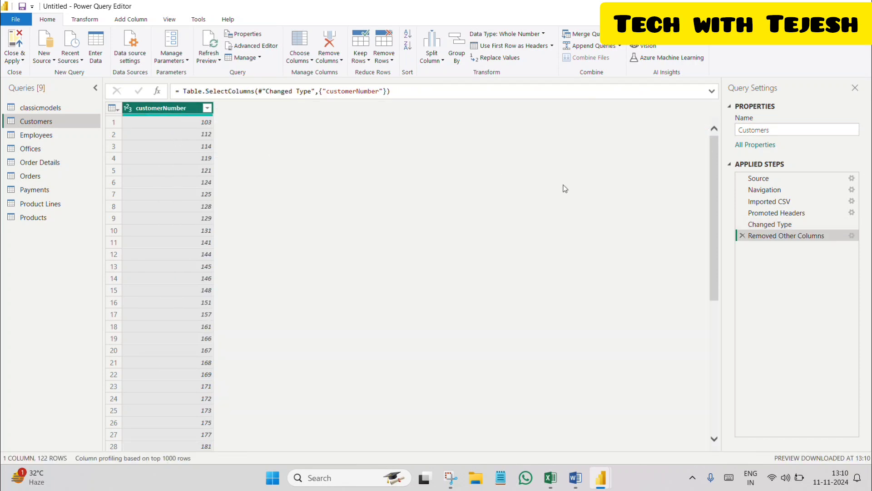
pyautogui.click(742, 236)
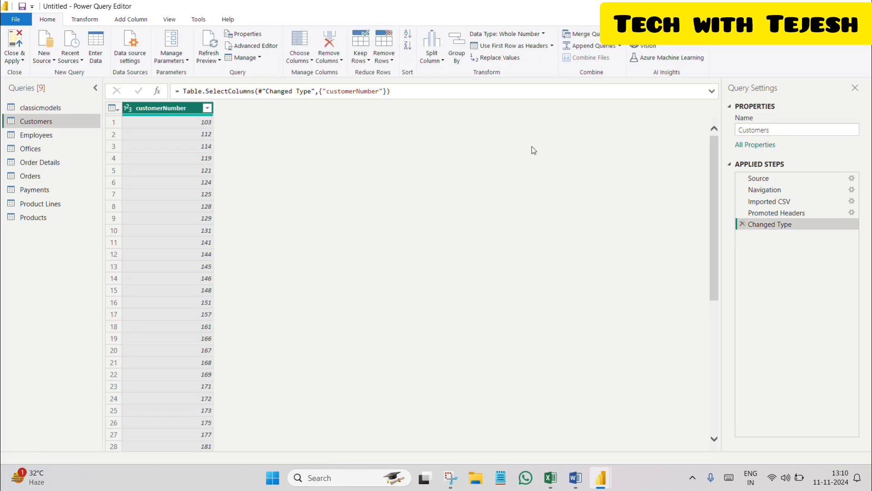
# Step: Remove duplicate rows from the Customers query based on the customerNumber column
pyautogui.rightClick(153, 109)
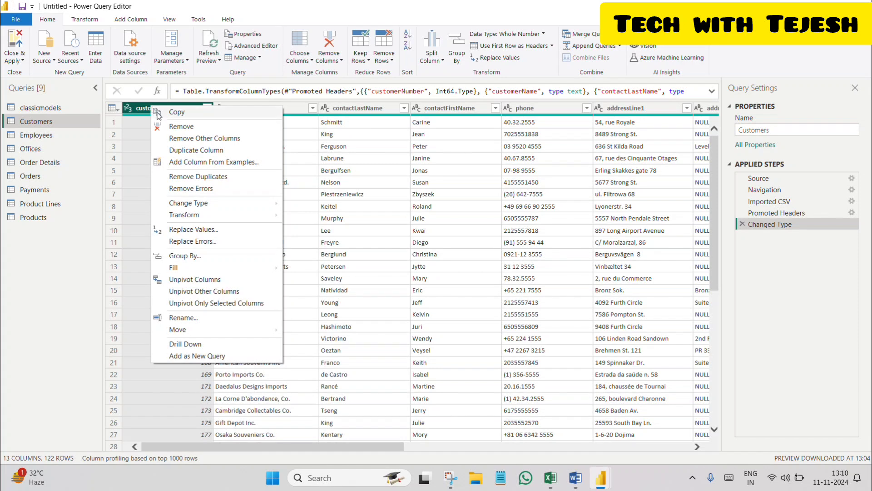
pyautogui.click(174, 178)
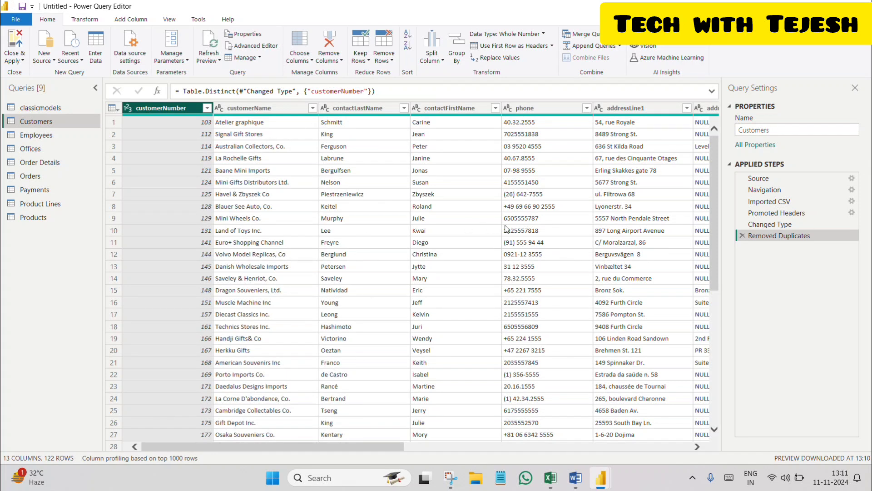
# Step: Remove the addressLine2 column from the Customers query
pyautogui.moveTo(313, 444); pyautogui.dragTo(433, 423)
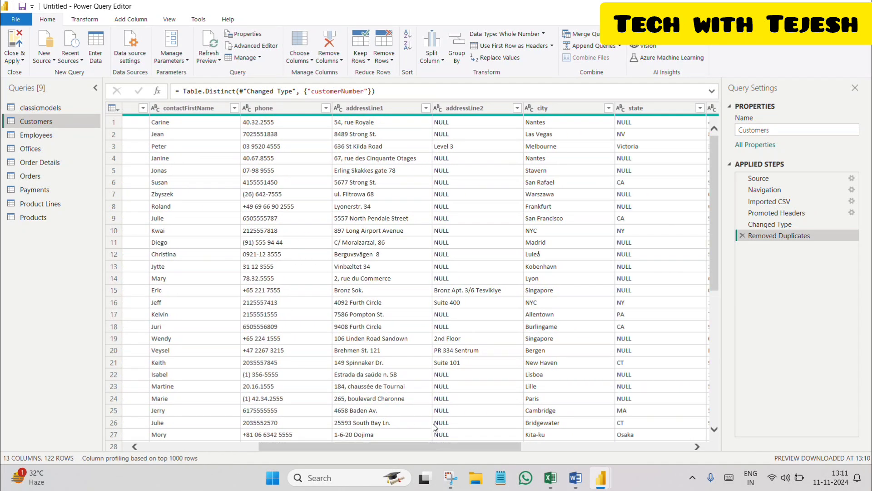
pyautogui.click(491, 108)
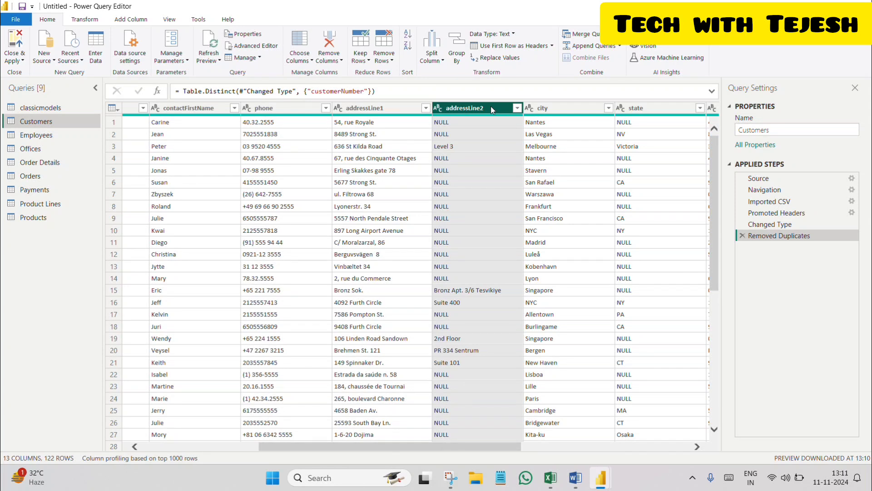
pyautogui.rightClick(491, 109)
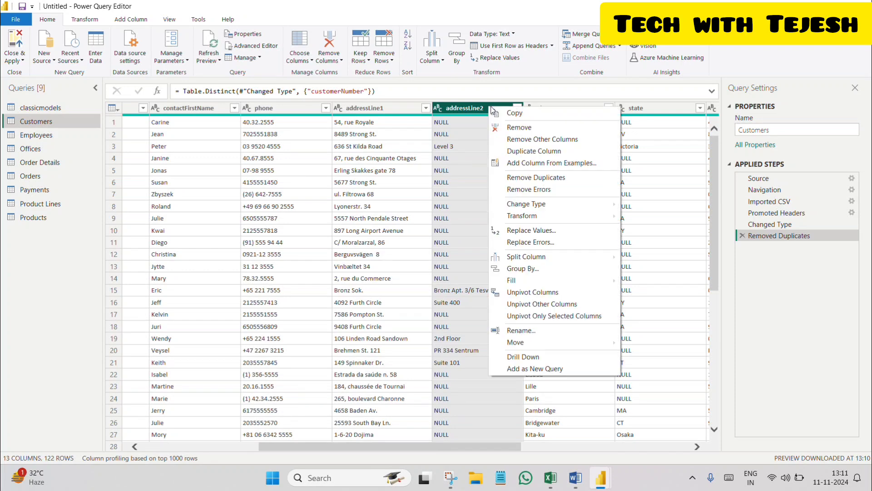
pyautogui.click(496, 128)
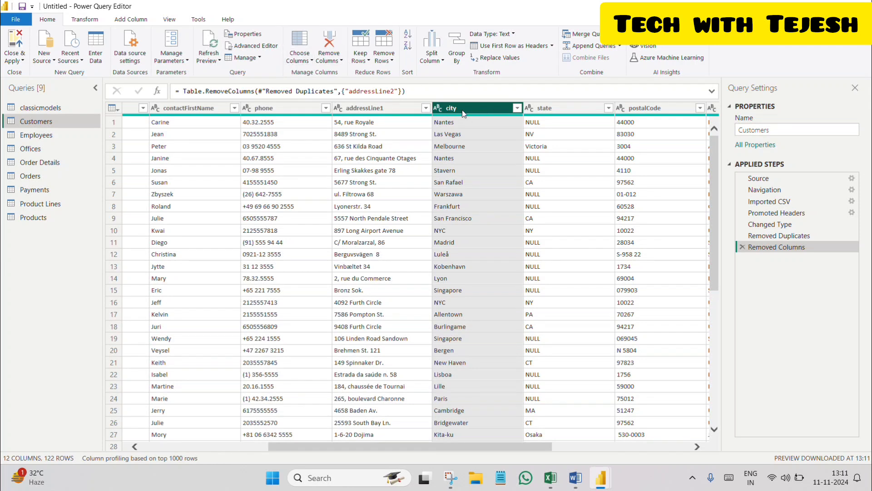
# Step: Replace the text value NULL with null in the city column of the Customers query
pyautogui.click(85, 19)
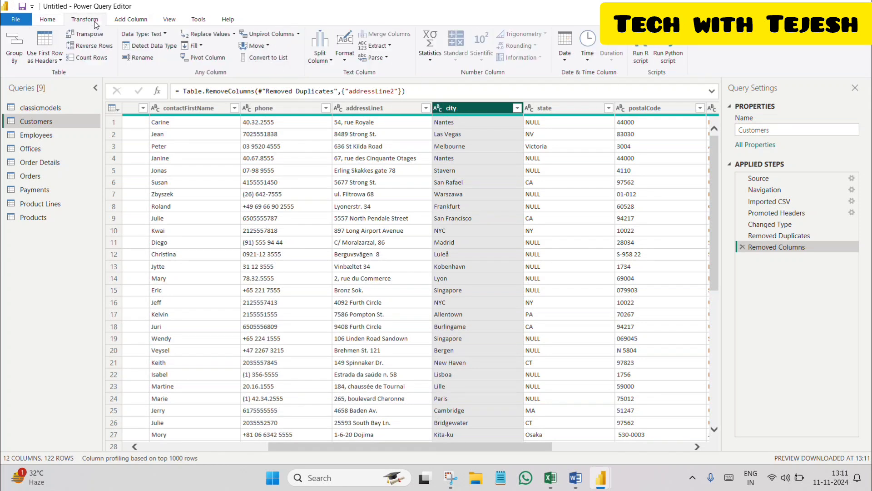
pyautogui.click(192, 37)
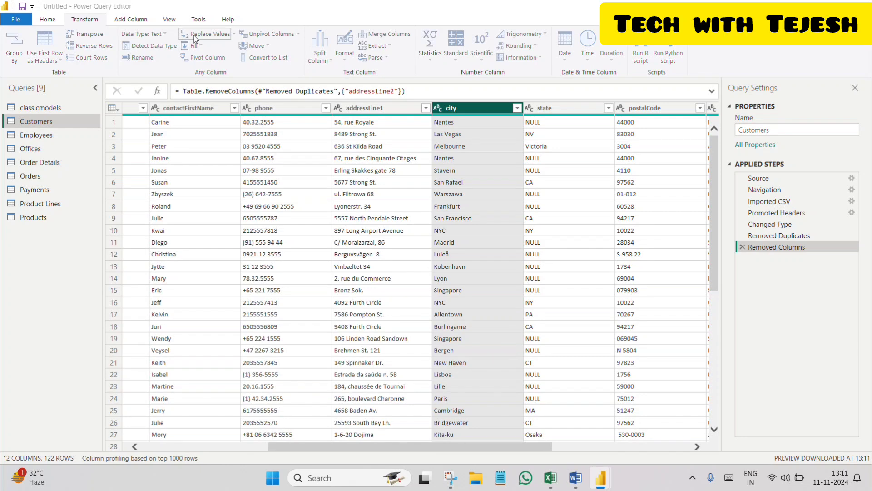
pyautogui.write('NULL')
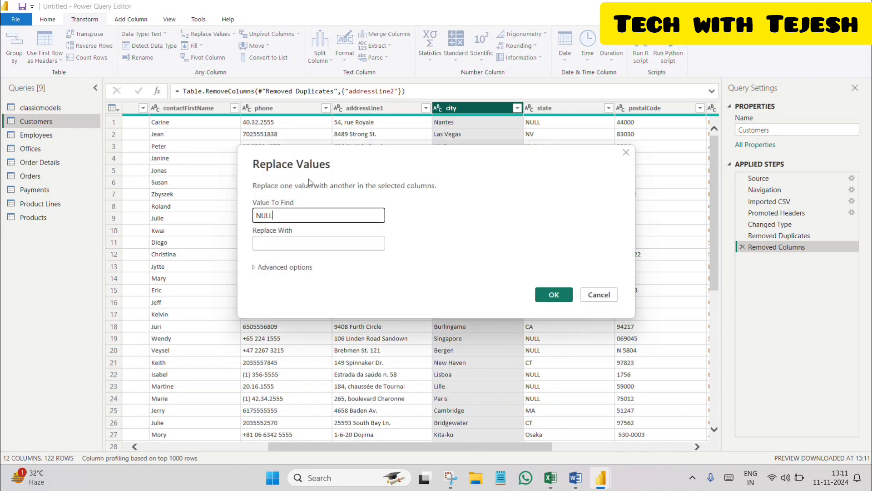
pyautogui.click(300, 245)
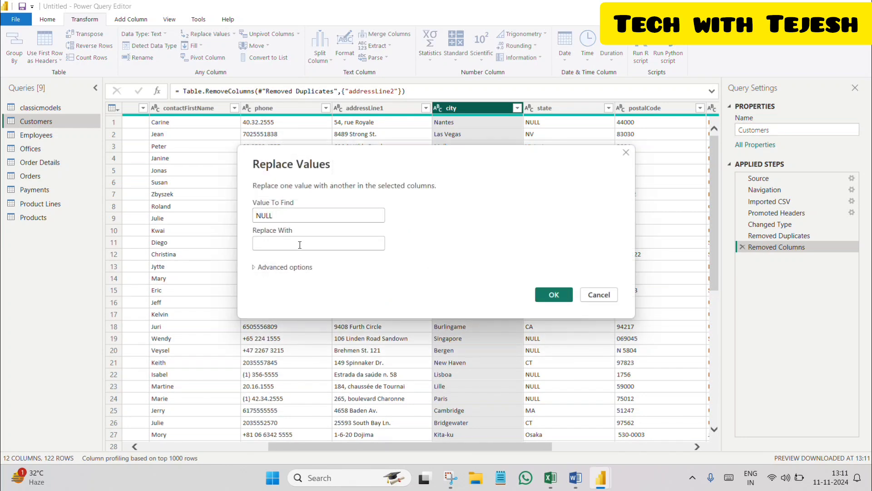
pyautogui.write('null')
pyautogui.click(550, 295)
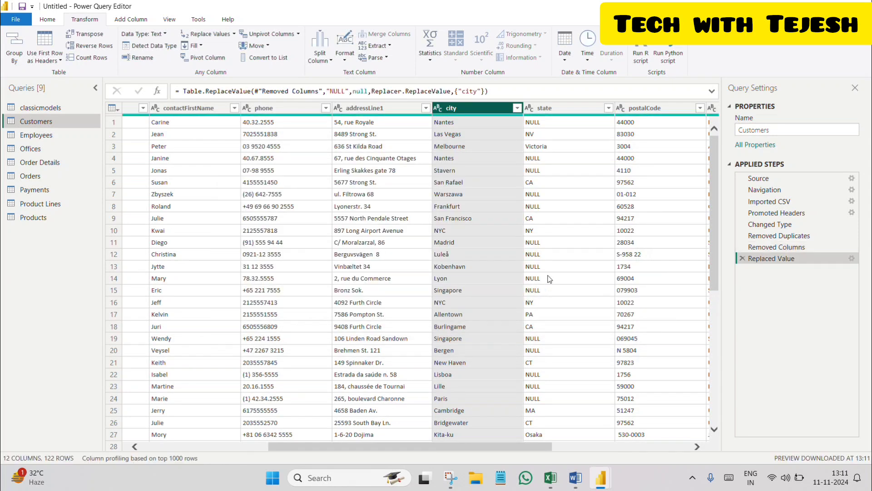
# Step: Check the city column's list of distinct values for null entries, leaving the filter unchanged
pyautogui.click(517, 108)
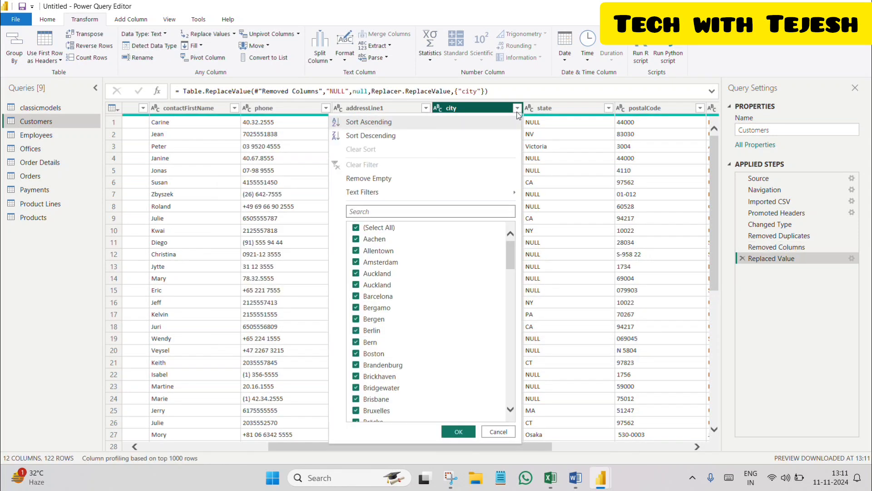
pyautogui.scroll(-3, 513, 297)
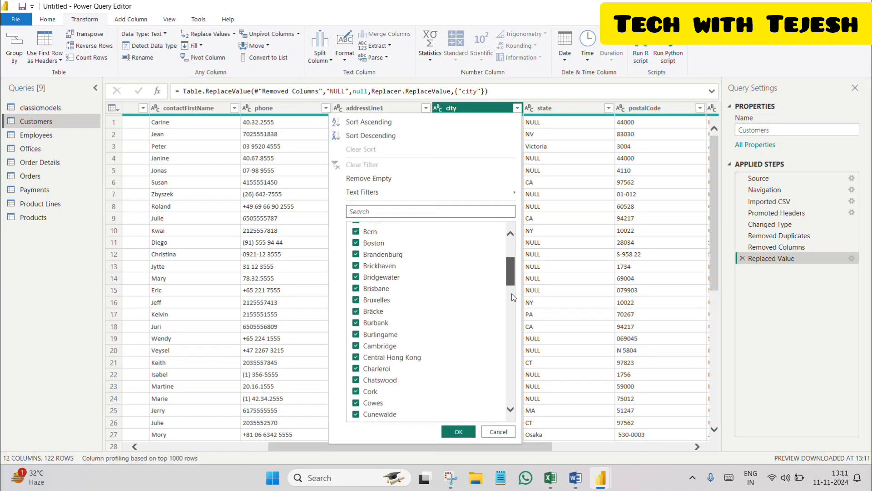
pyautogui.scroll(-10, 513, 297)
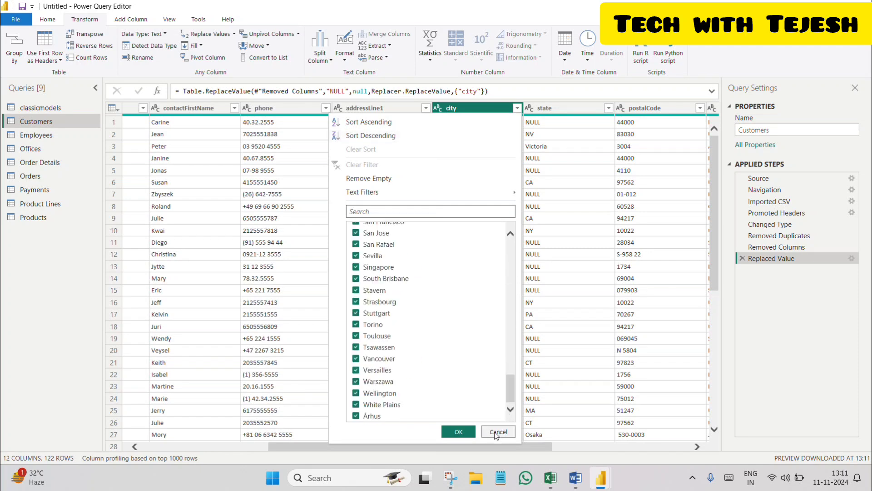
pyautogui.click(497, 433)
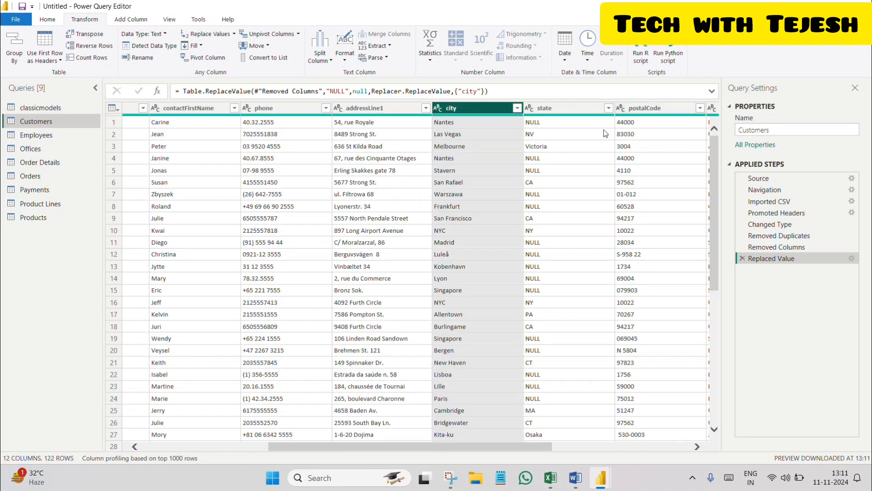
# Step: Remove the state column from the Customers query
pyautogui.click(584, 110)
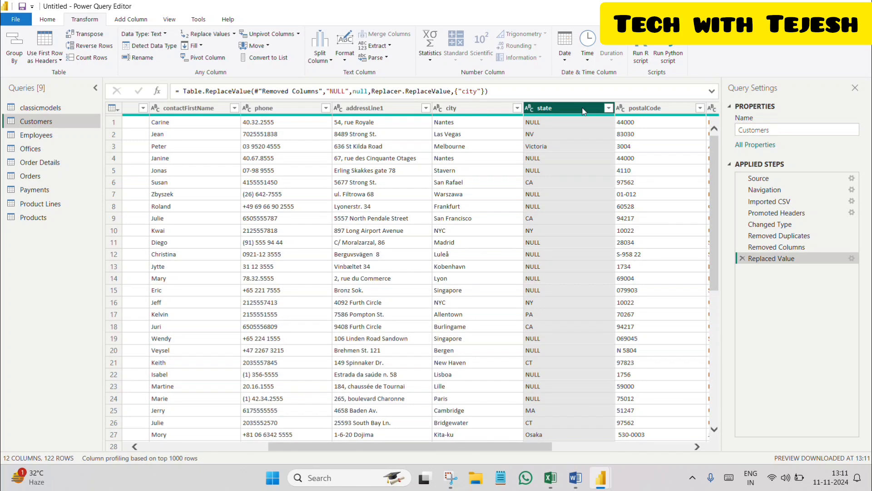
pyautogui.rightClick(583, 111)
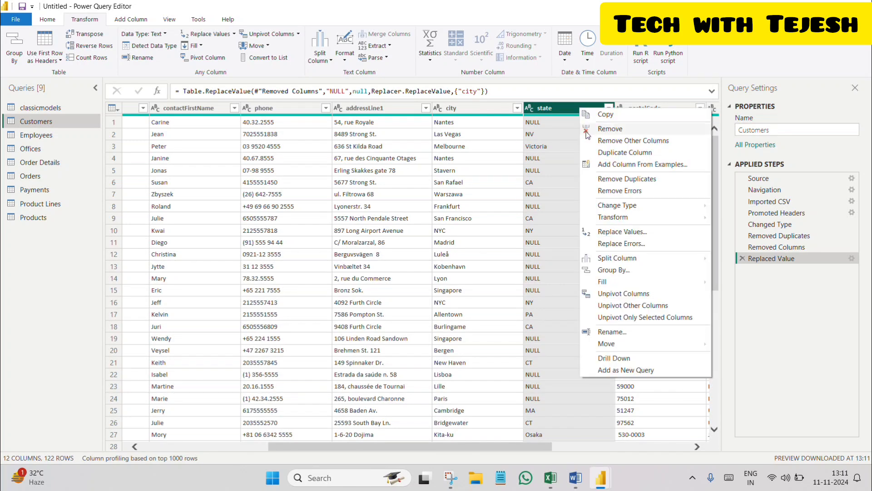
pyautogui.click(607, 132)
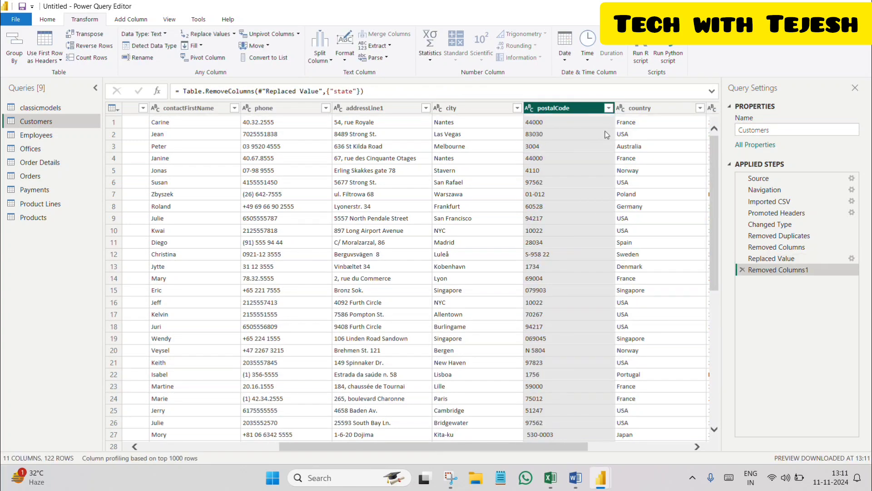
# Step: Compare the data type of salesRepEmployeeNumber in Customers with that of employeeNumber in the Employees query
pyautogui.moveTo(469, 465)
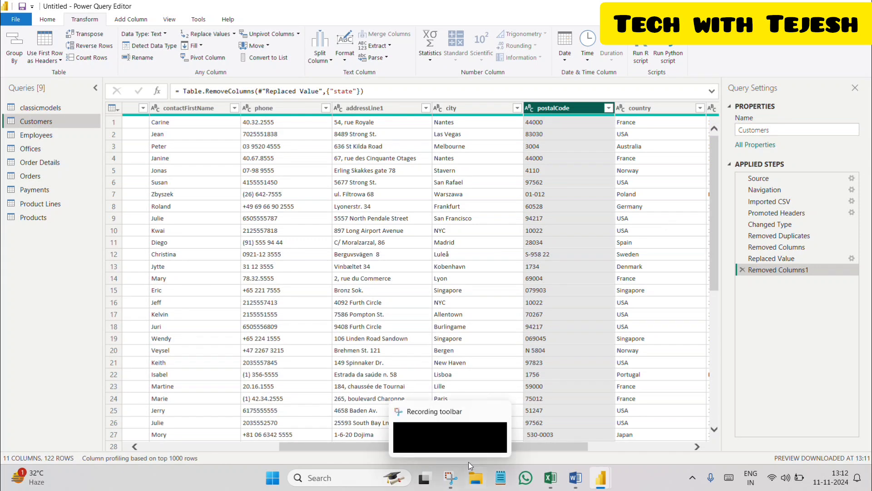
pyautogui.moveTo(514, 444); pyautogui.dragTo(631, 443)
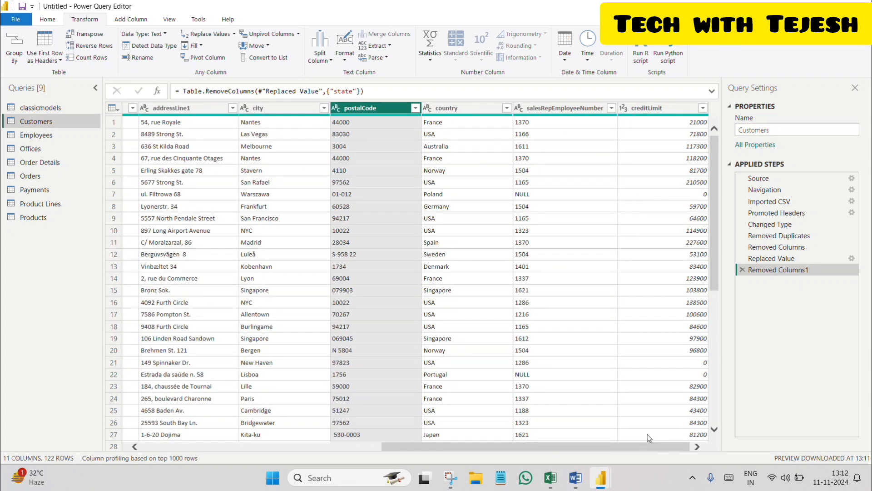
pyautogui.click(574, 111)
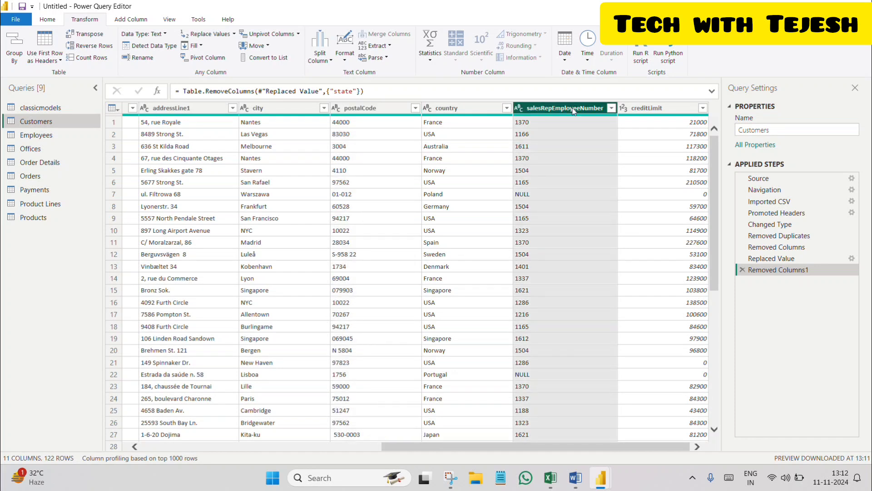
pyautogui.click(518, 112)
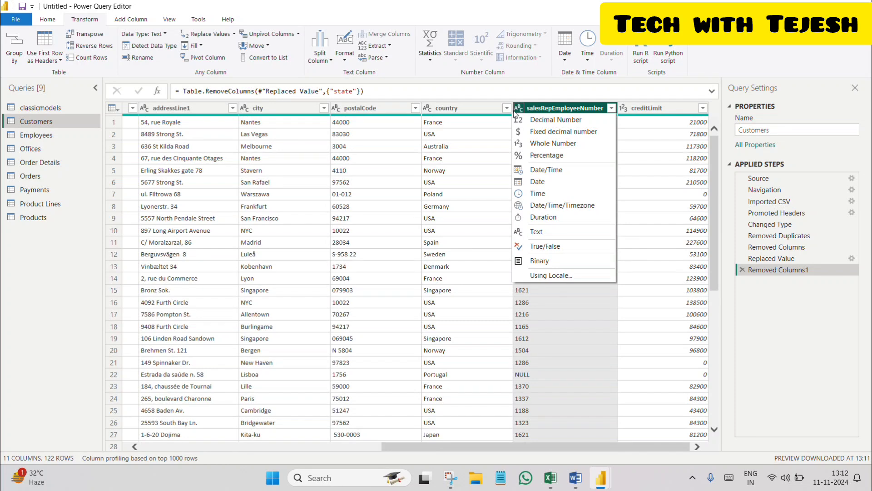
pyautogui.click(34, 135)
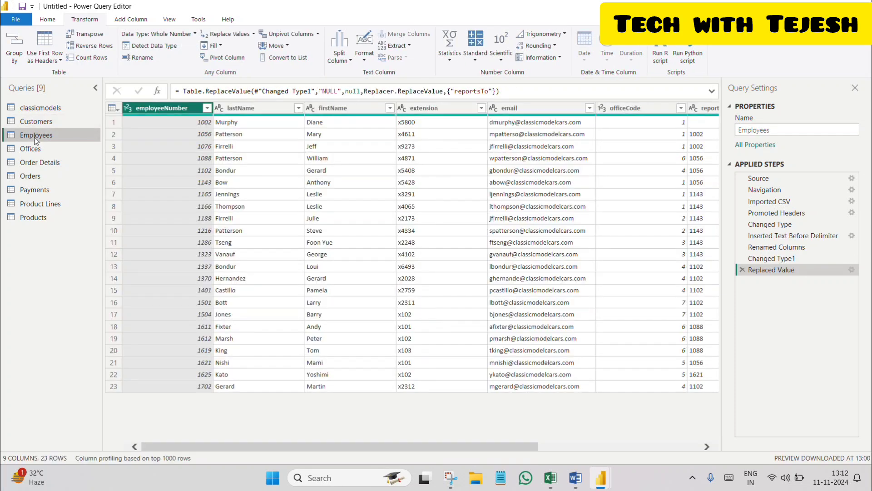
pyautogui.click(127, 108)
pyautogui.click(129, 111)
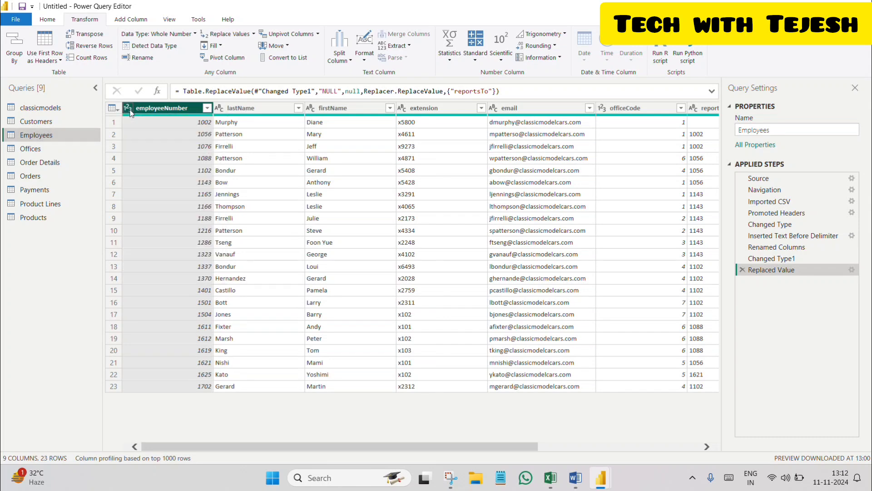
pyautogui.click(127, 108)
# Step: Return to the Customers query and set the salesRepEmployeeNumber column's data type to Whole Number
pyautogui.click(66, 122)
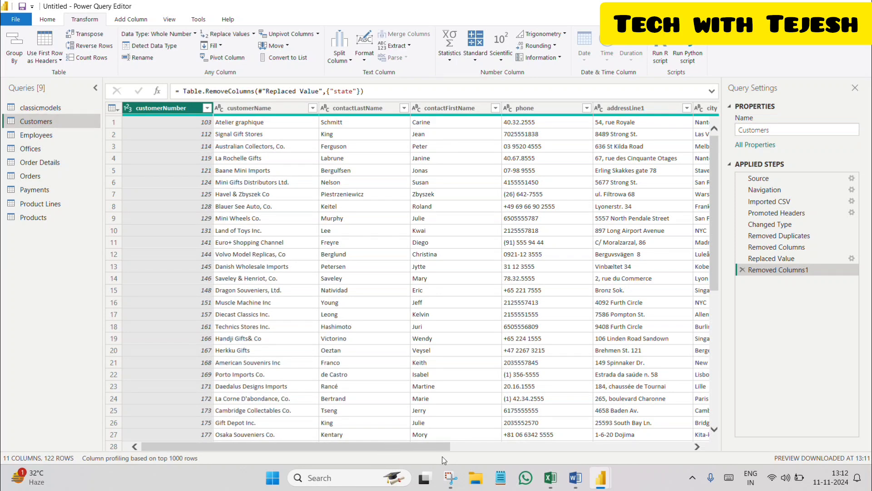
pyautogui.moveTo(439, 449); pyautogui.dragTo(679, 445)
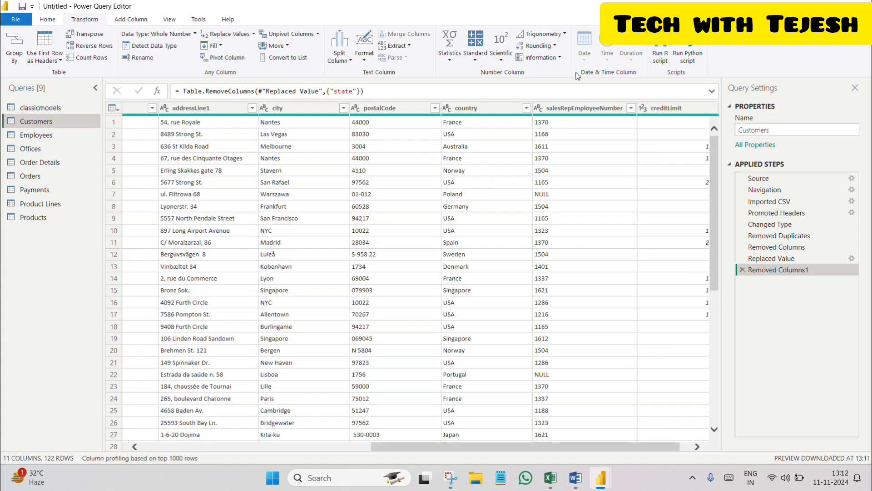
pyautogui.click(538, 109)
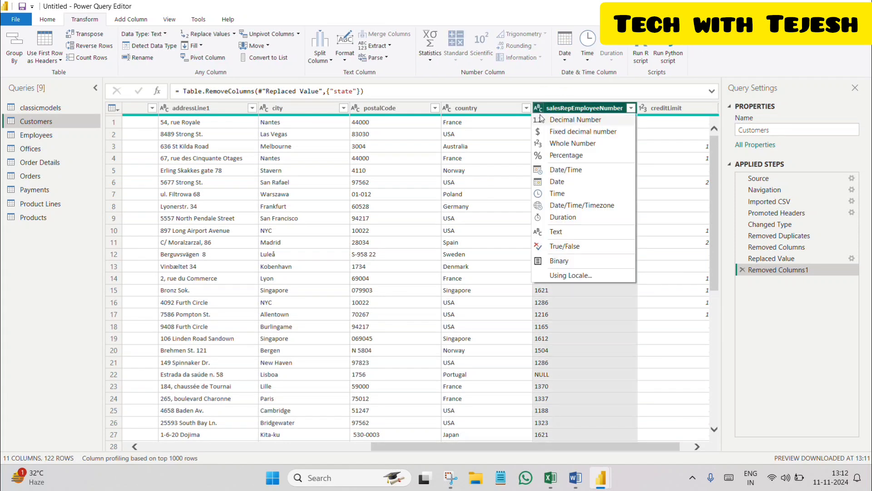
pyautogui.click(543, 143)
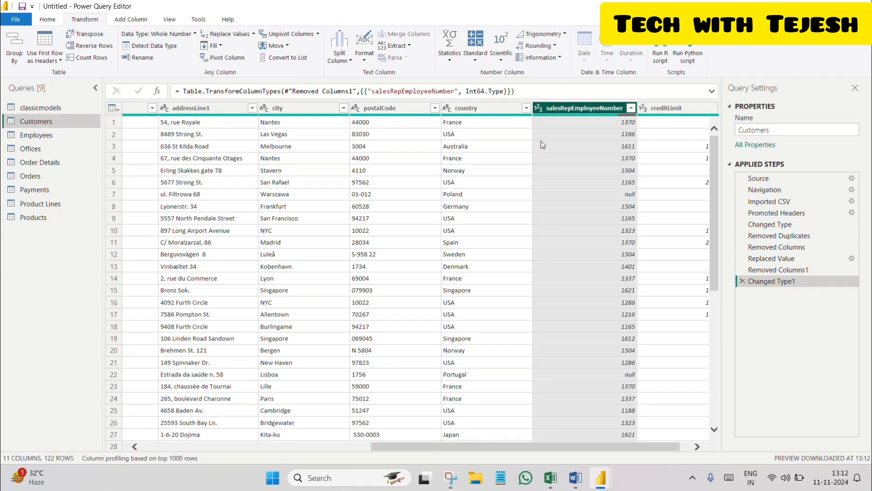
# Step: Fill the null entries in the salesRepEmployeeNumber column of the Customers query down from the rows above
pyautogui.click(680, 220)
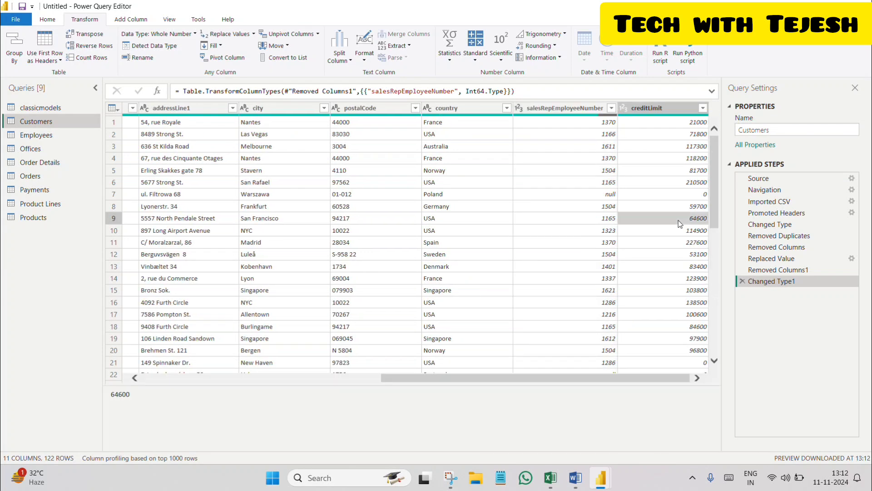
pyautogui.click(607, 196)
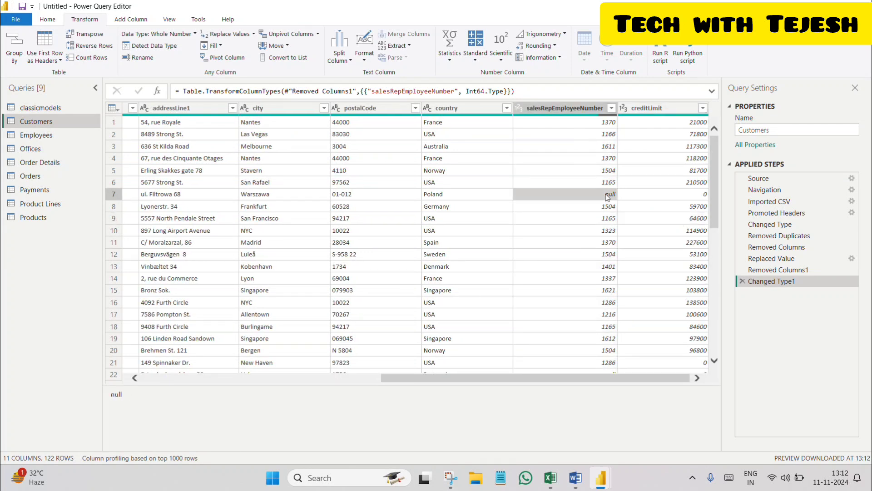
pyautogui.press('Right')
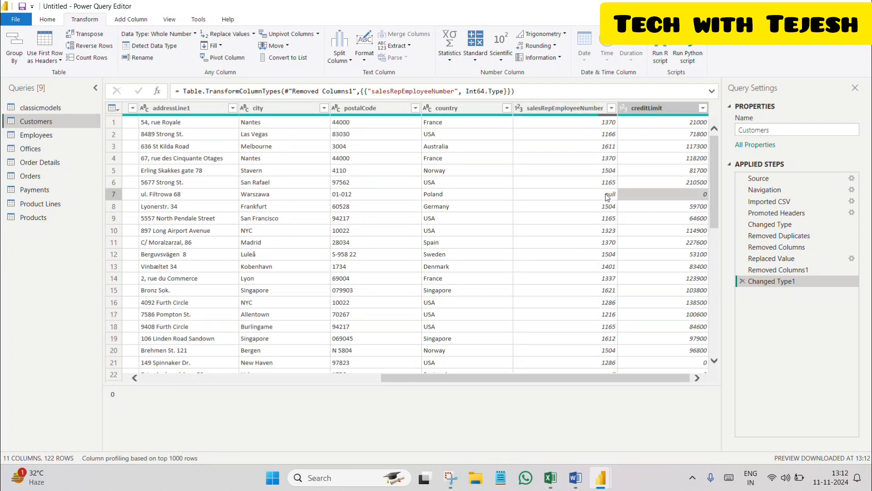
pyautogui.click(607, 196)
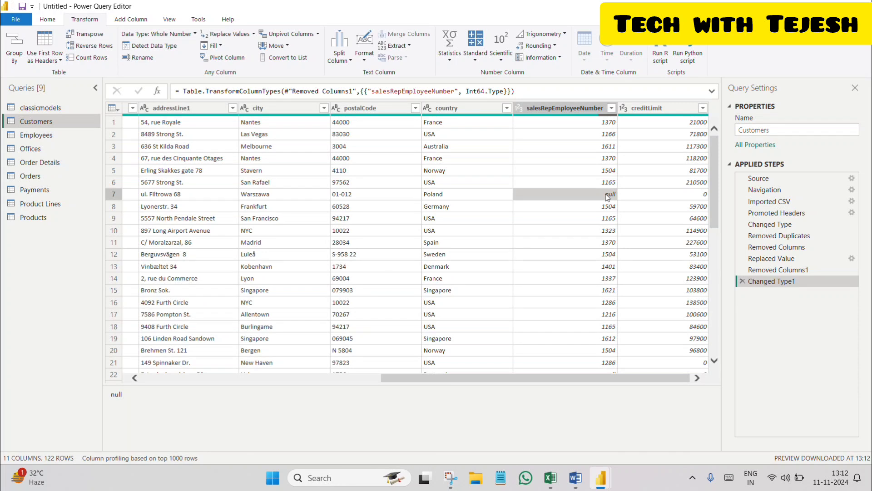
pyautogui.click(564, 109)
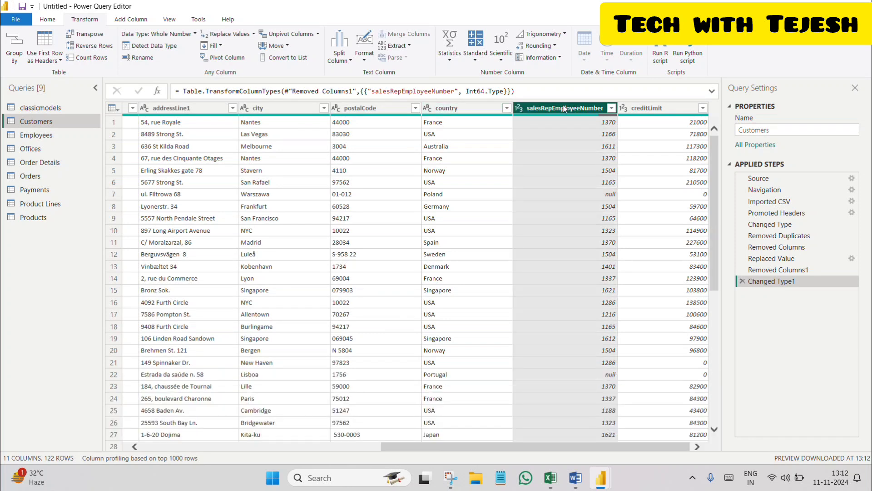
pyautogui.click(221, 46)
pyautogui.click(223, 59)
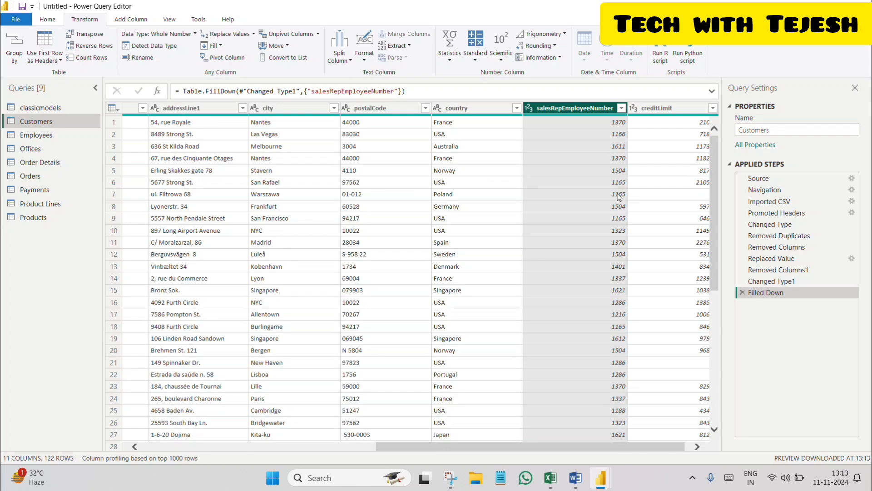
pyautogui.click(659, 199)
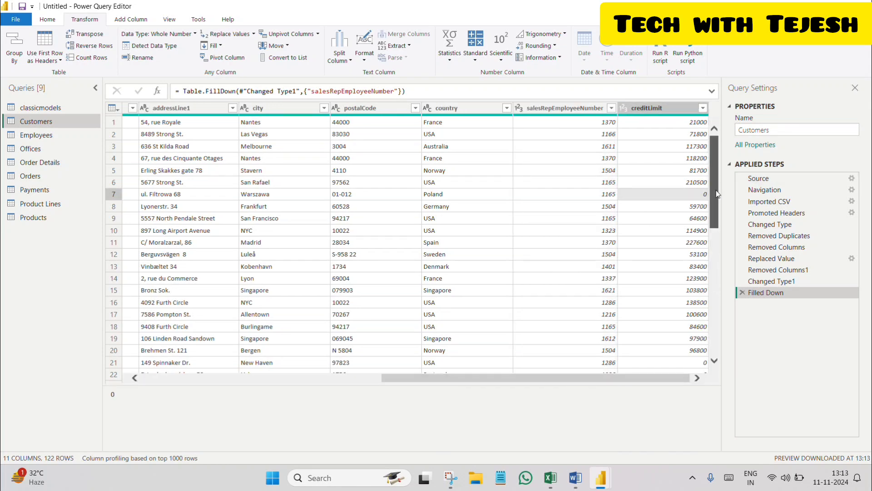
pyautogui.moveTo(716, 190); pyautogui.dragTo(702, 165)
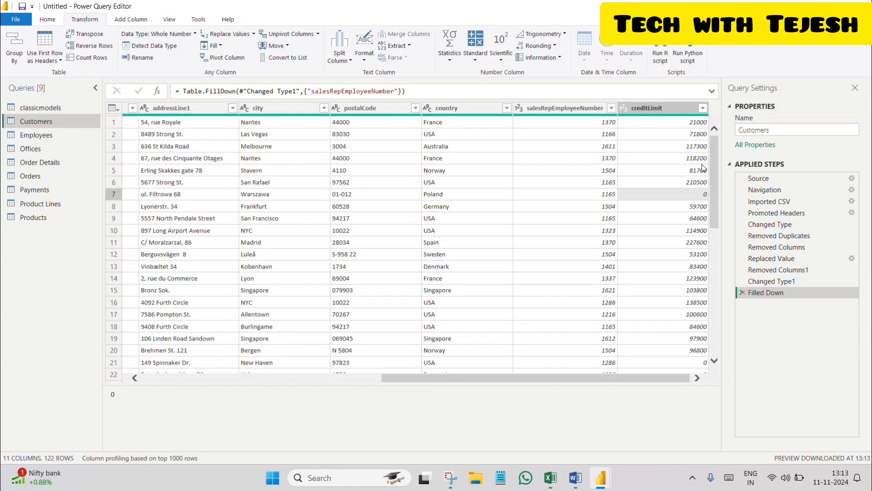
# Step: Look over the columns of the Employees query and remove the territory column from the Offices query
pyautogui.click(53, 135)
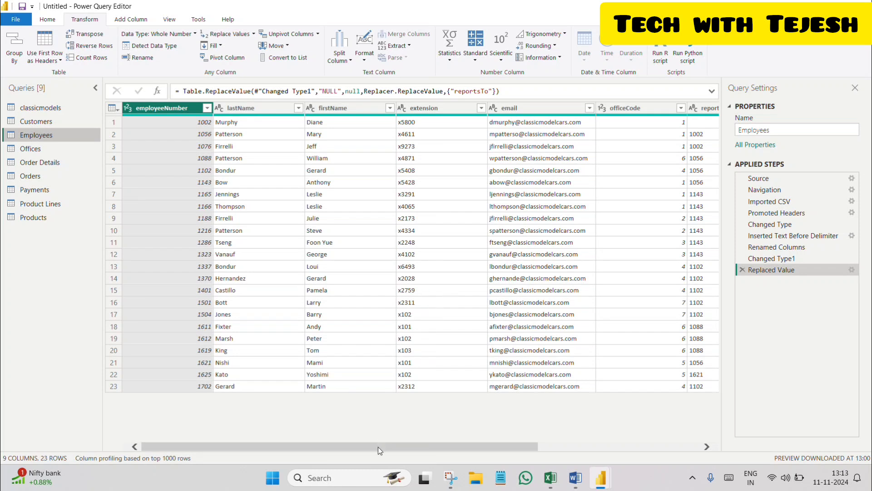
pyautogui.moveTo(378, 446); pyautogui.dragTo(540, 440)
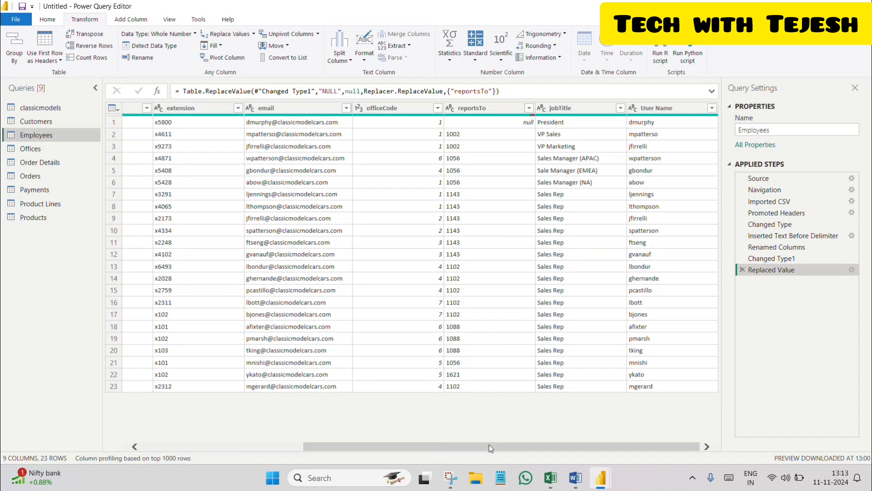
pyautogui.click(58, 154)
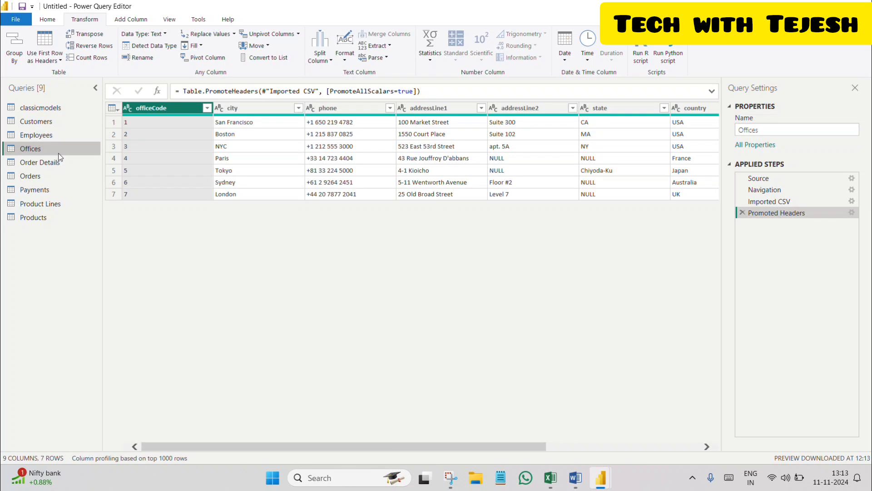
pyautogui.click(641, 114)
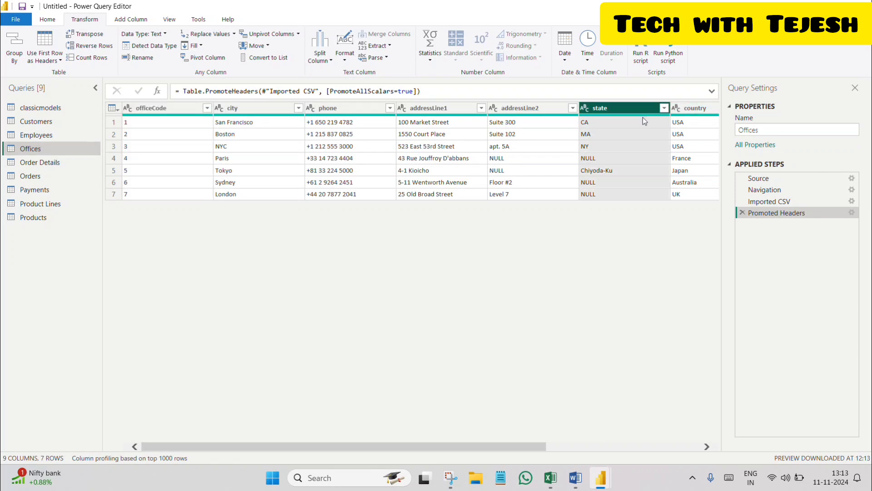
pyautogui.moveTo(495, 452); pyautogui.dragTo(671, 448)
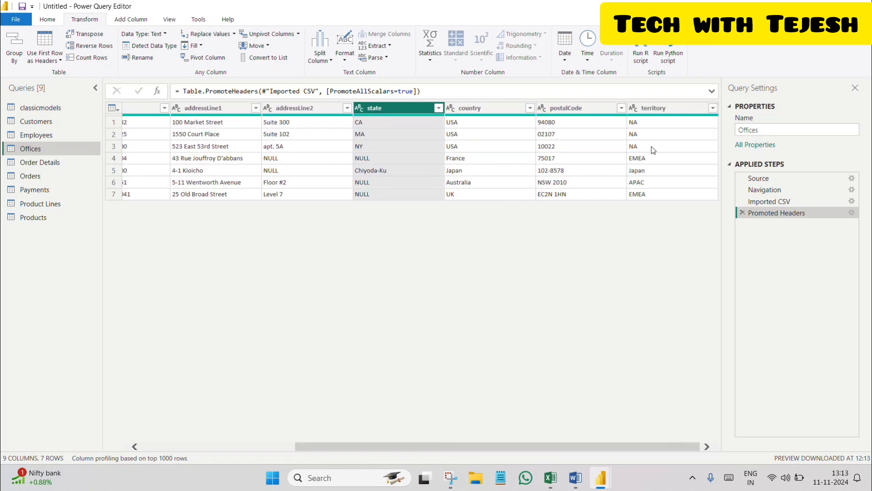
pyautogui.click(650, 113)
pyautogui.rightClick(650, 113)
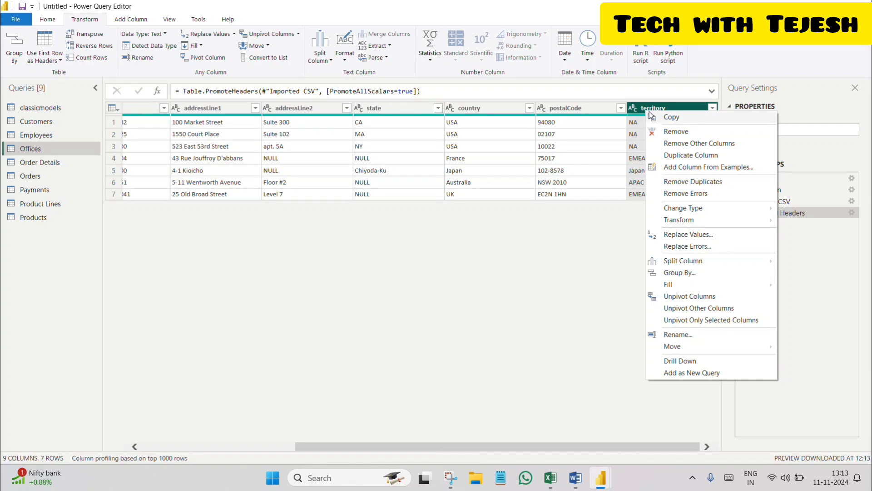
pyautogui.click(675, 131)
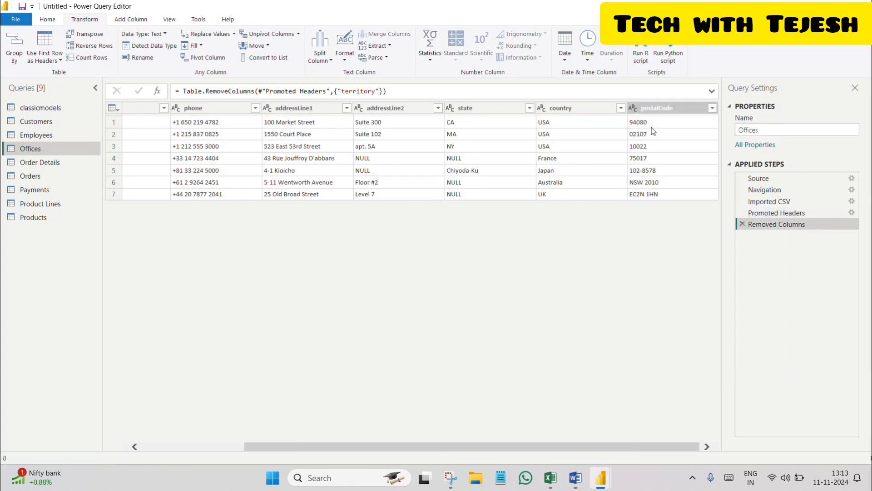
# Step: Look over the Order Details query and check that orderDate and requiredDate in the Orders query use the Date data type
pyautogui.click(41, 162)
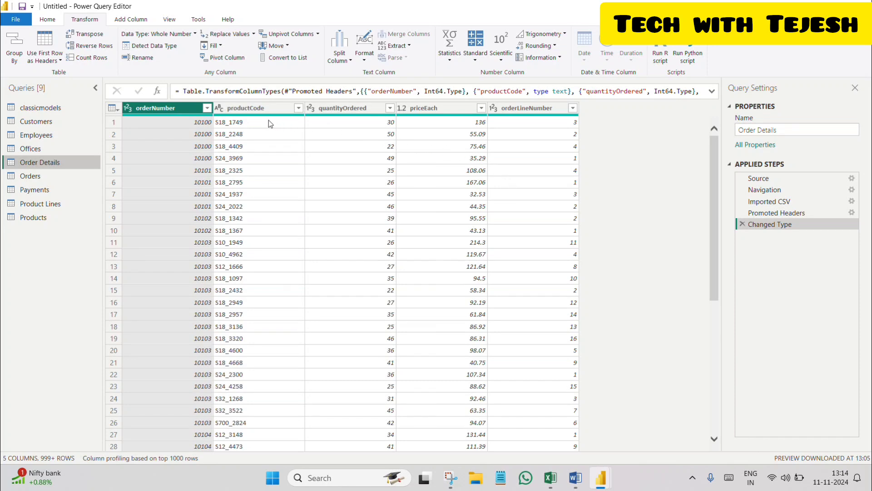
pyautogui.click(76, 178)
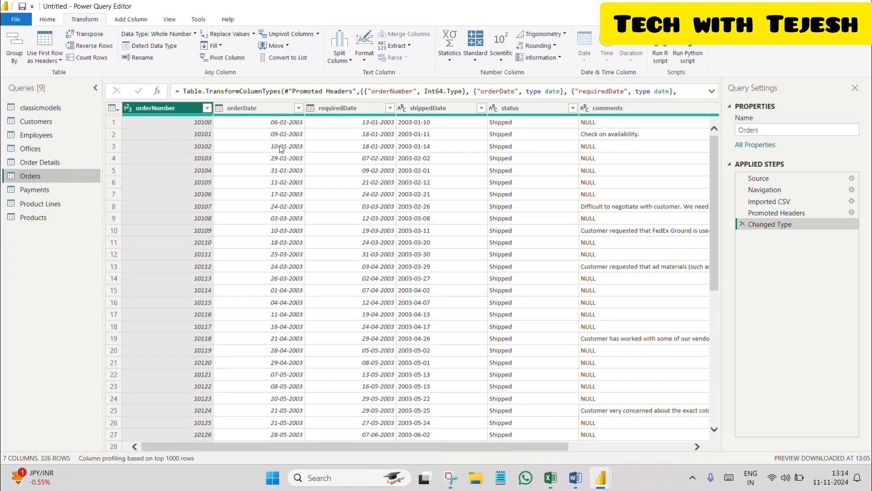
pyautogui.click(263, 111)
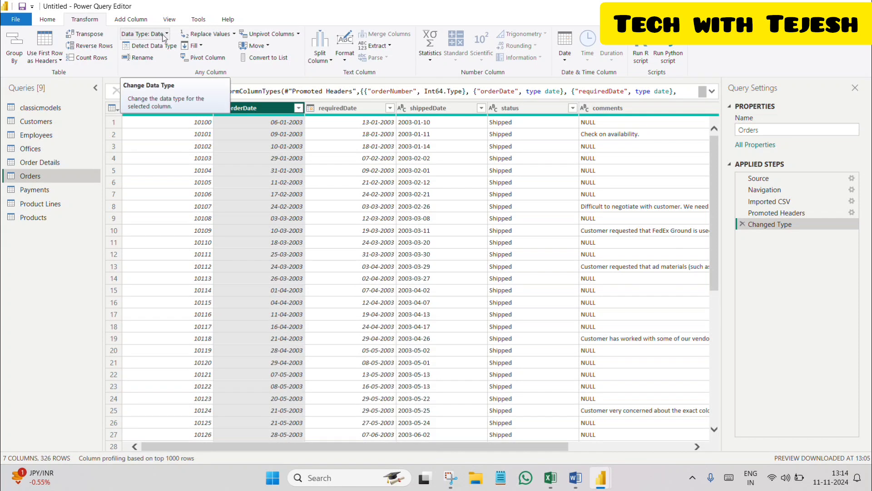
pyautogui.rightClick(247, 107)
pyautogui.click(219, 109)
pyautogui.click(219, 108)
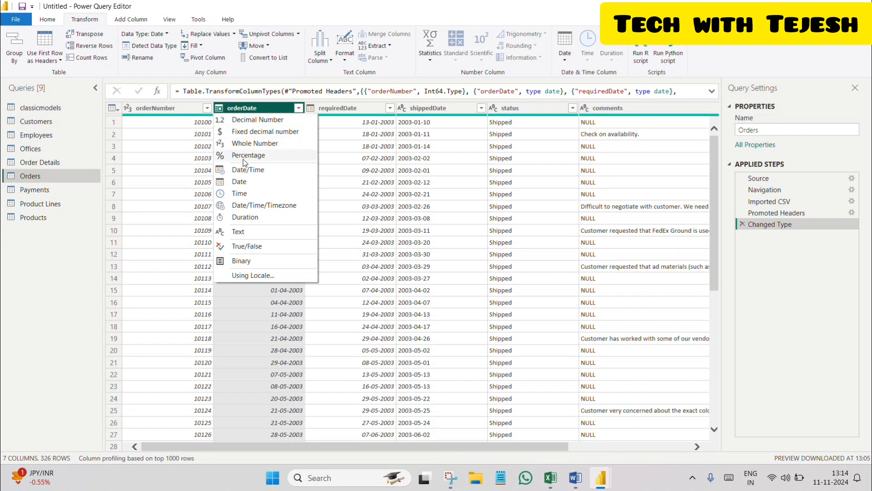
pyautogui.click(241, 187)
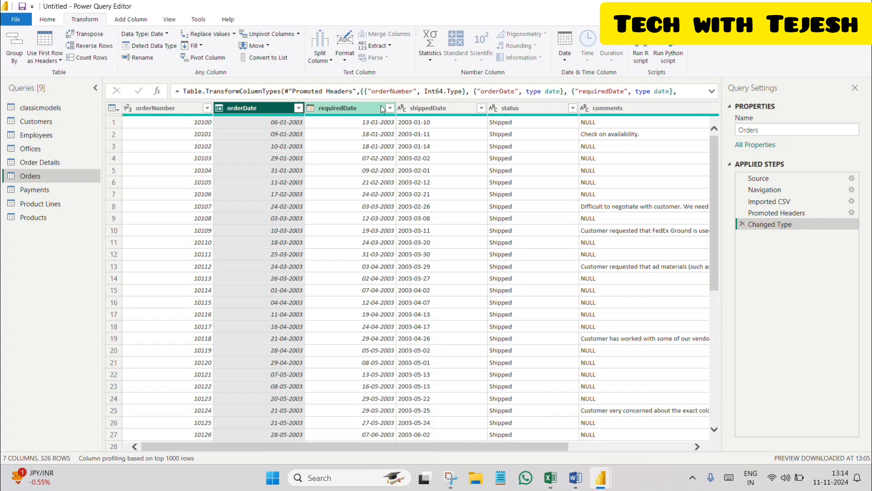
pyautogui.click(362, 108)
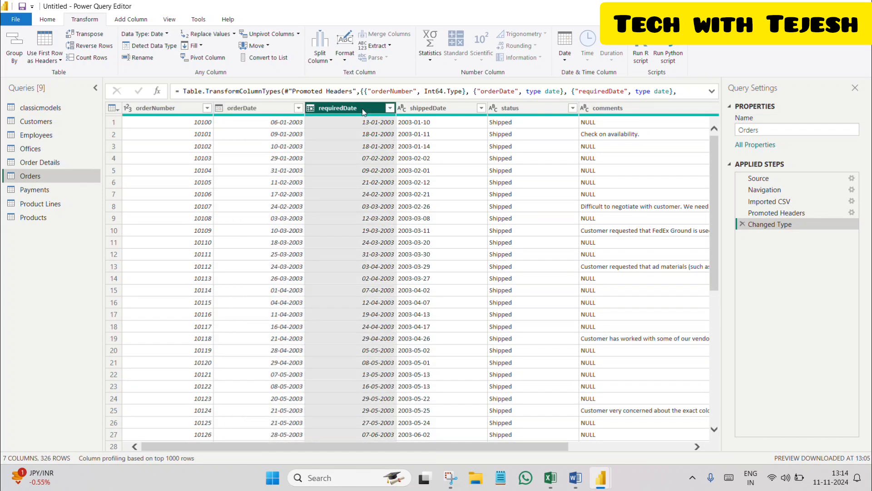
# Step: Set the shippedDate column's data type to Date in the Orders query, replacing the current type conversion
pyautogui.click(437, 110)
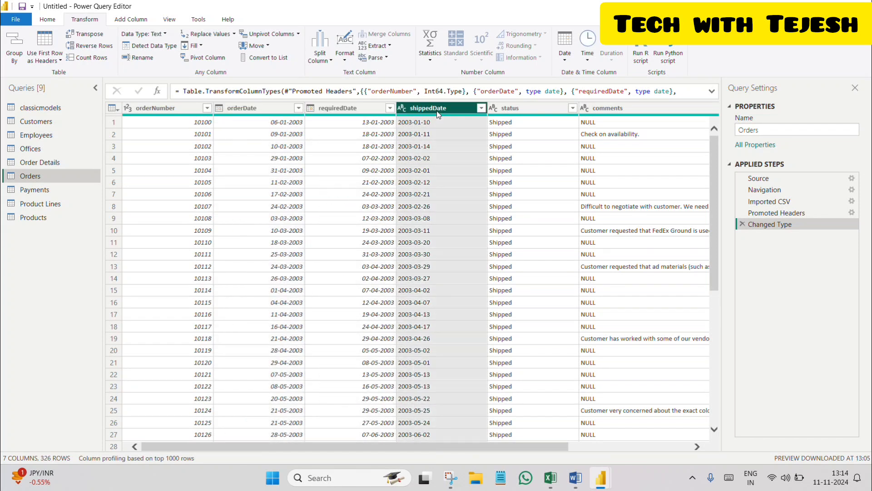
pyautogui.click(403, 108)
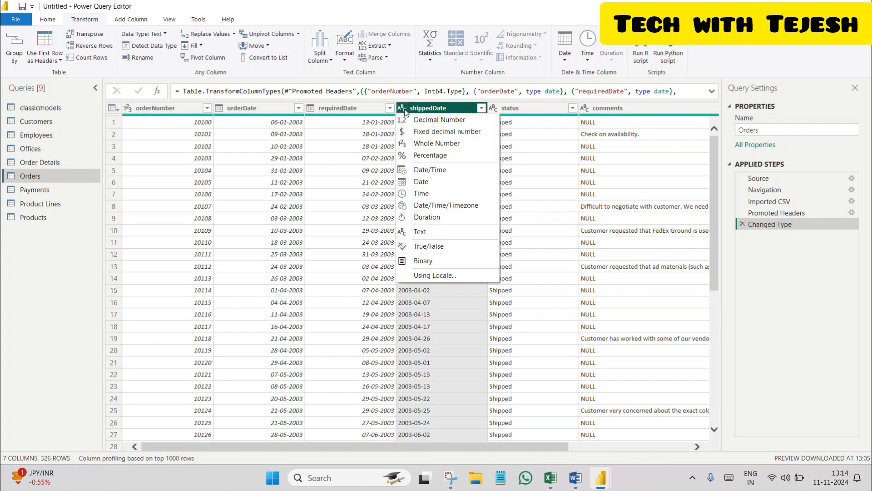
pyautogui.click(425, 182)
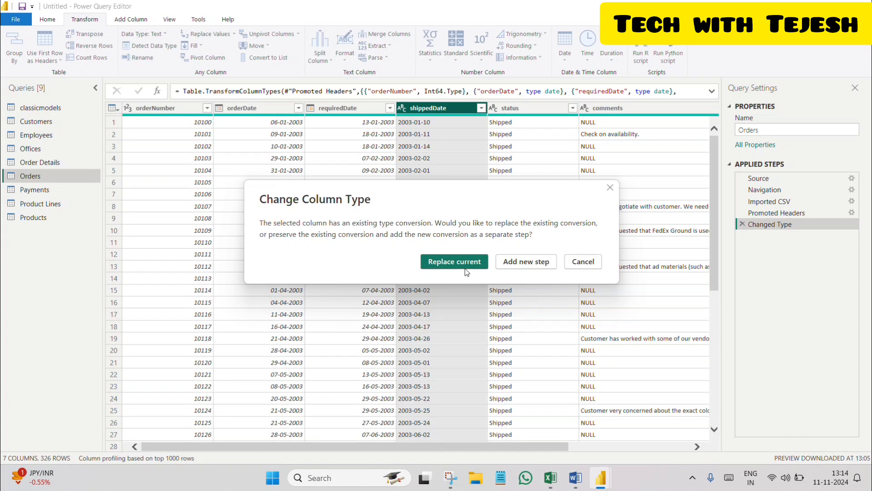
pyautogui.click(455, 262)
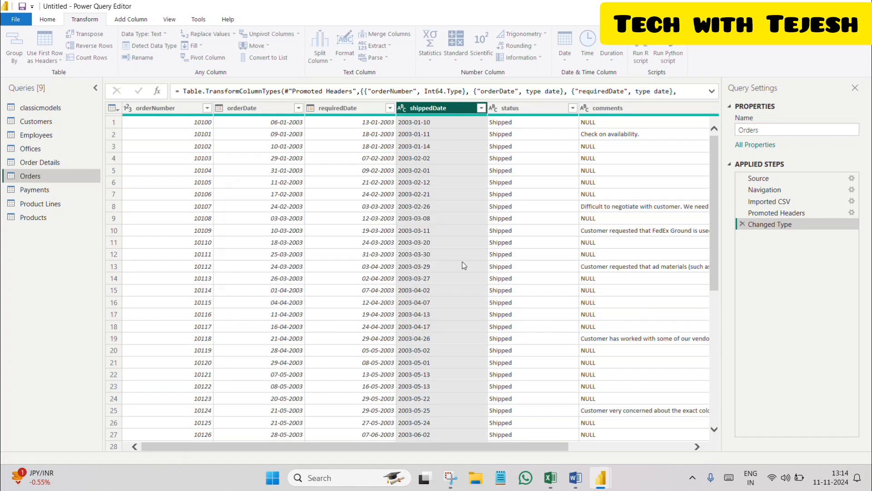
pyautogui.click(463, 233)
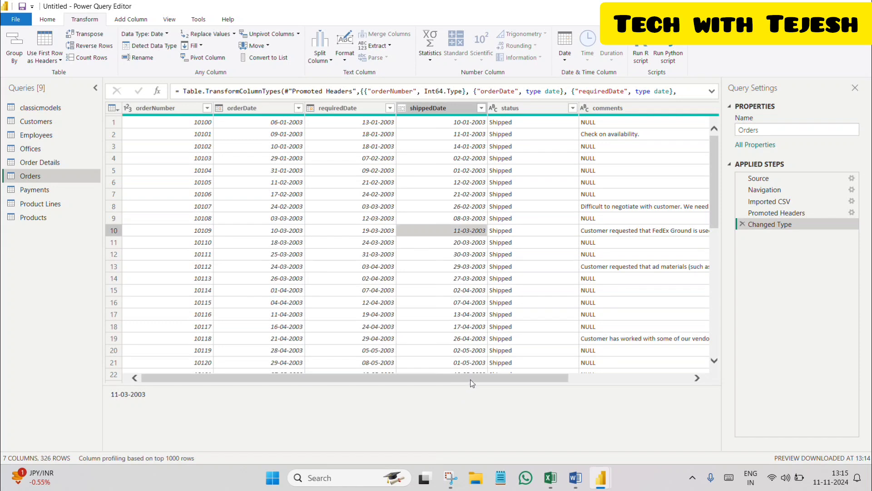
# Step: Check the distinct values of the status column in the Orders query without applying a filter
pyautogui.moveTo(471, 379); pyautogui.dragTo(592, 380)
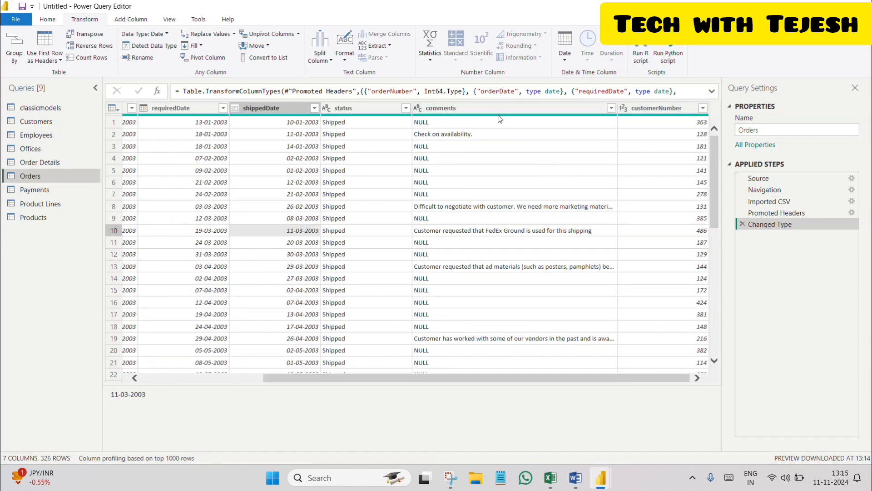
pyautogui.click(406, 108)
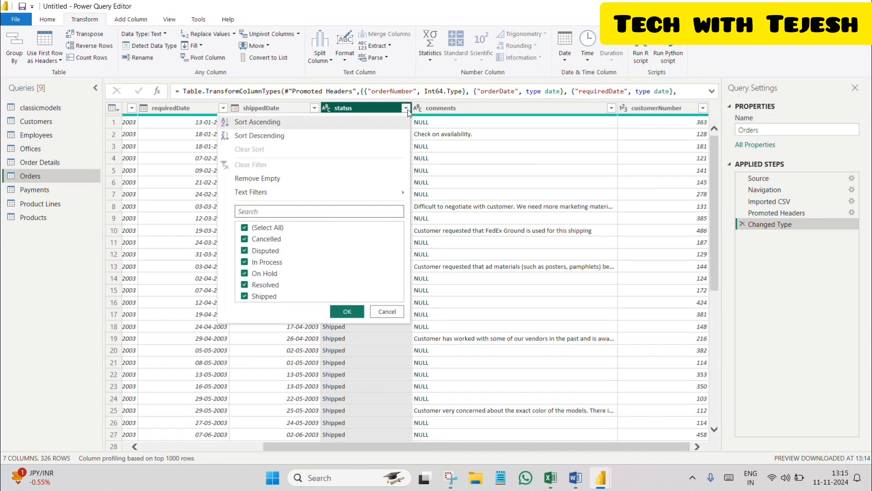
pyautogui.click(387, 310)
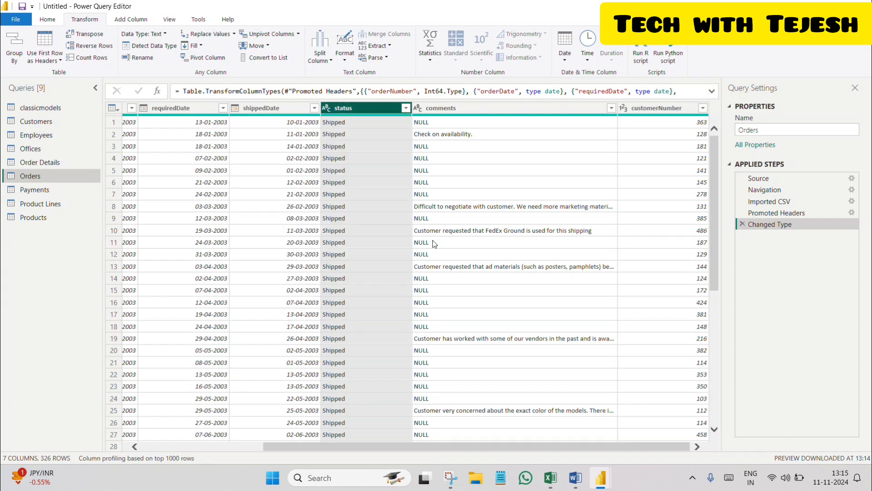
# Step: Replace the text NULL with null in the status column of the Orders query
pyautogui.rightClick(371, 111)
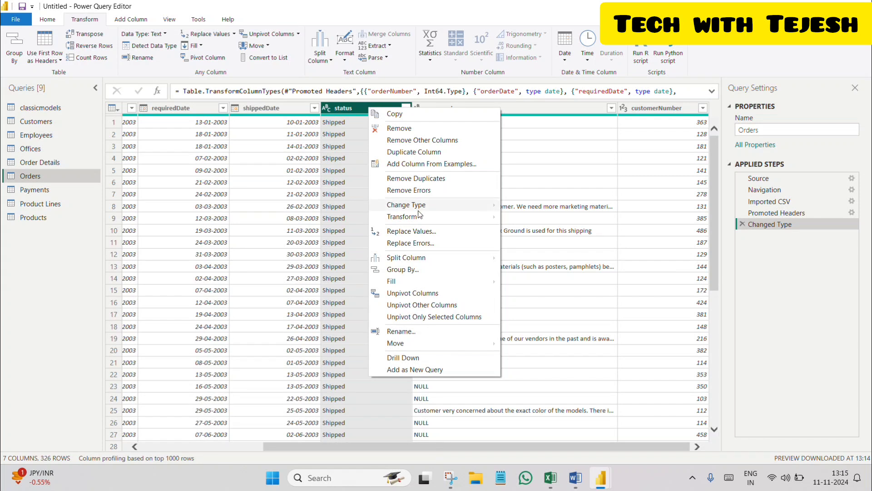
pyautogui.click(411, 231)
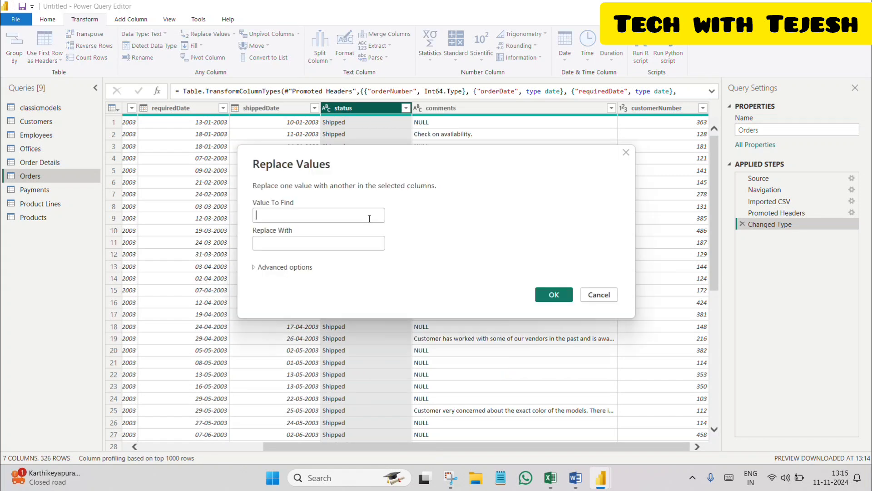
pyautogui.write('N')
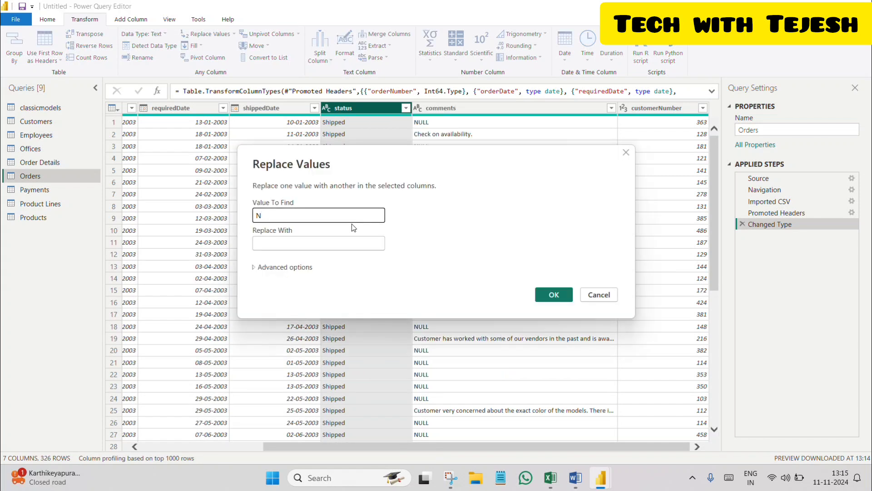
pyautogui.write('uLL')
pyautogui.click(347, 243)
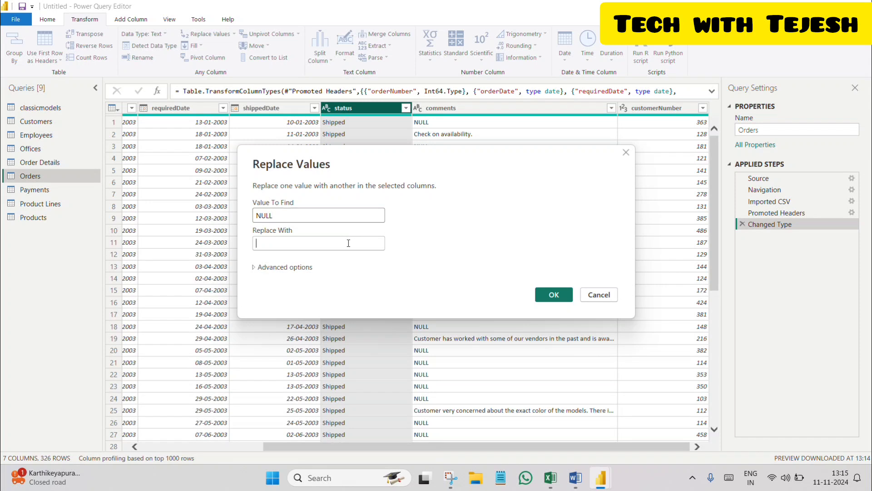
pyautogui.write('null')
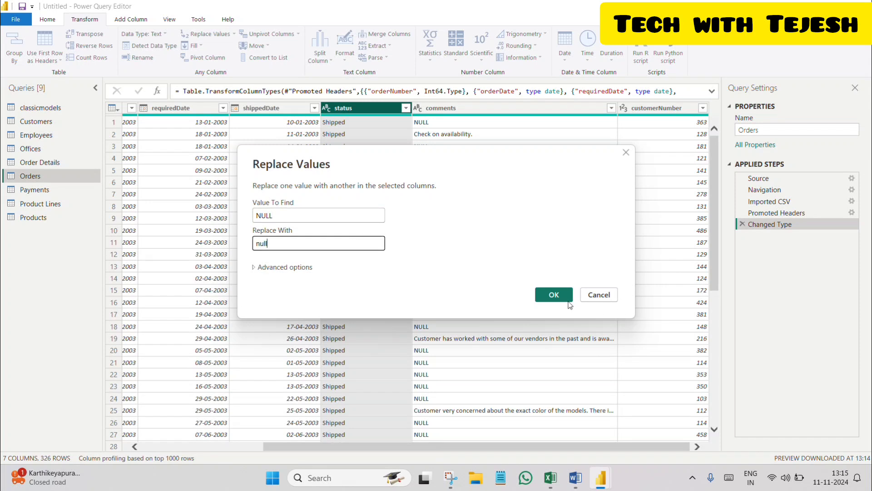
pyautogui.click(554, 295)
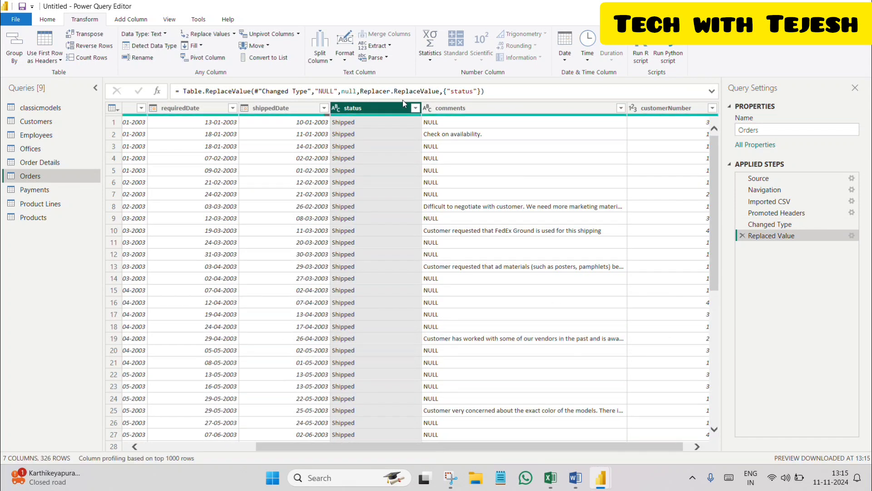
# Step: Review the status column's values in the Orders query after the replacement, keeping every value selected
pyautogui.click(415, 108)
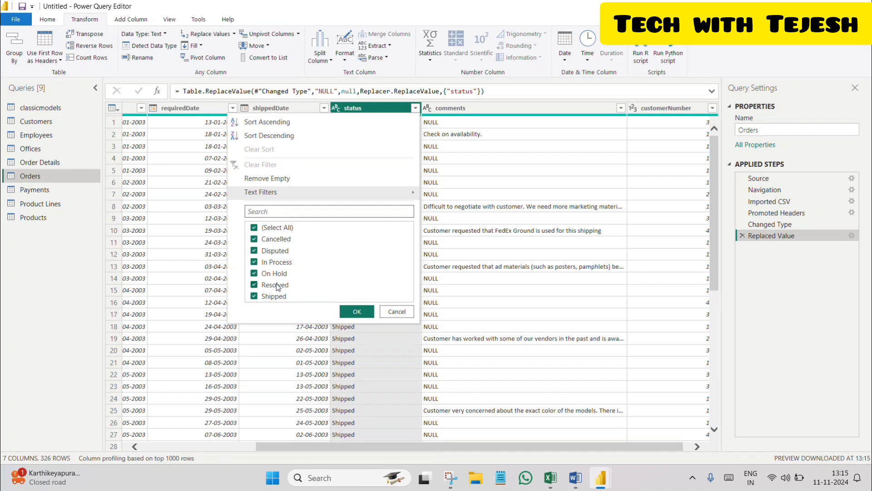
pyautogui.click(356, 307)
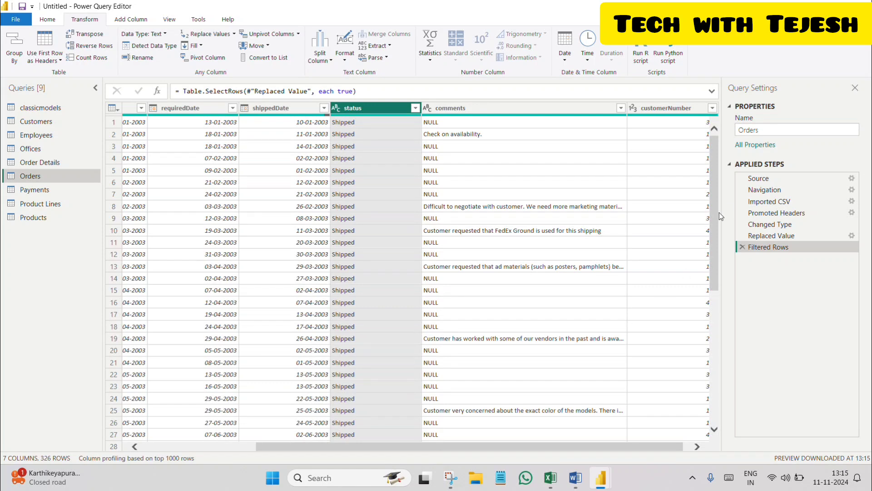
pyautogui.moveTo(715, 239); pyautogui.dragTo(701, 195)
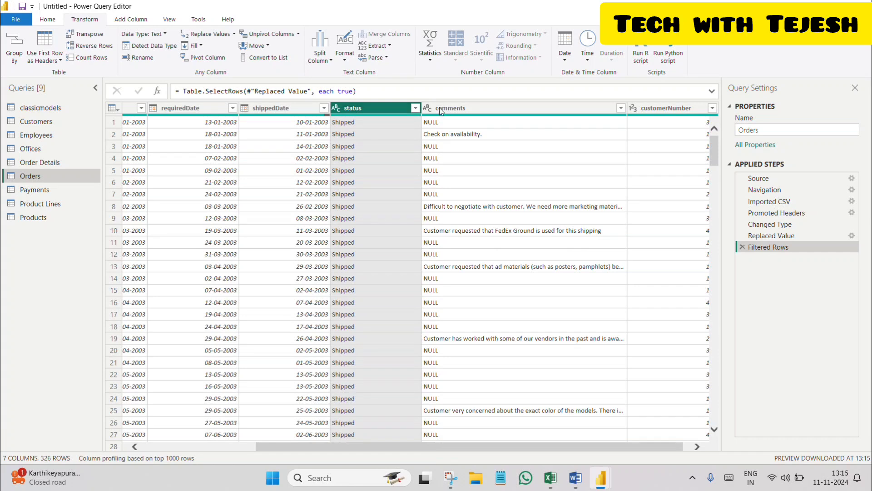
# Step: Search the comments column's values for null and filter out the NULL entries in the Orders query
pyautogui.click(614, 111)
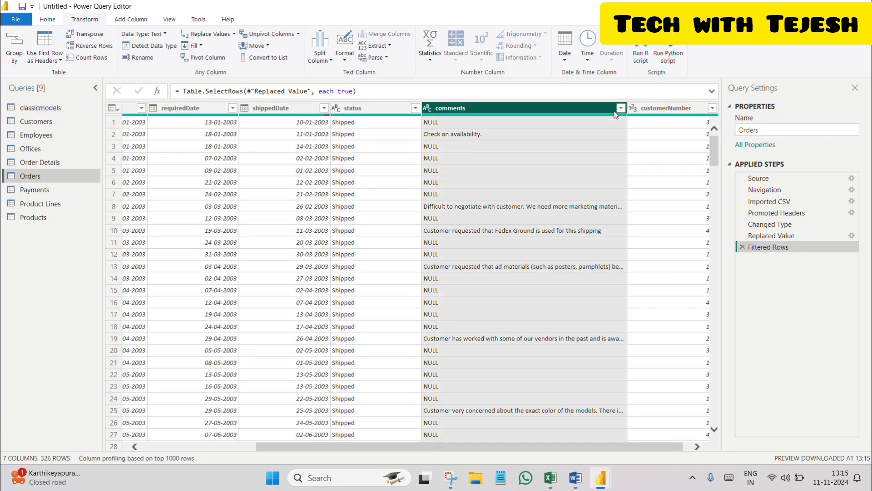
pyautogui.click(620, 108)
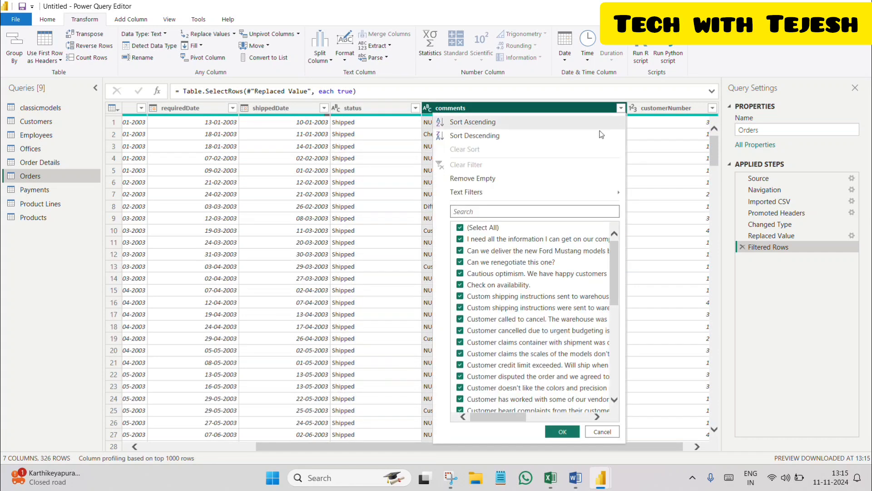
pyautogui.click(491, 211)
pyautogui.write('null')
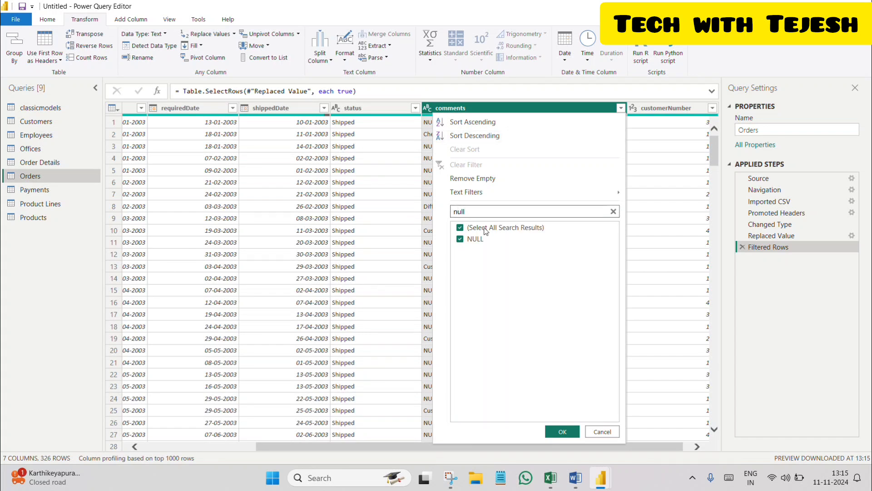
pyautogui.click(461, 240)
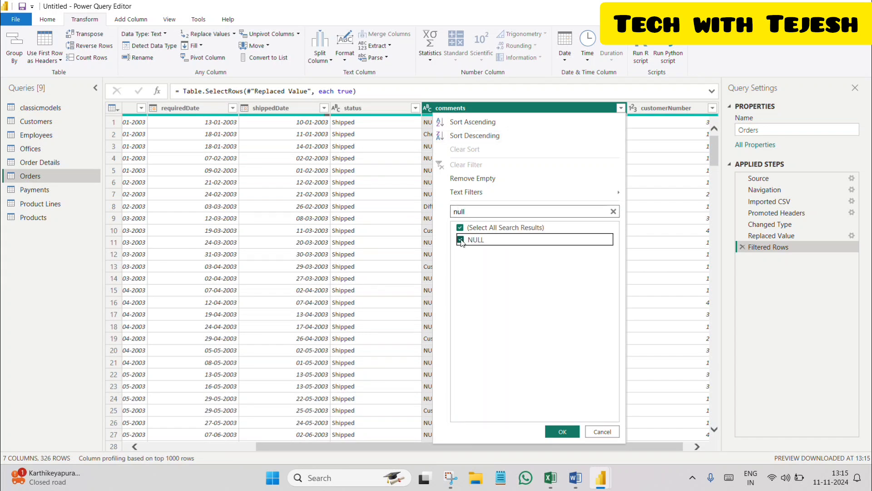
pyautogui.click(553, 431)
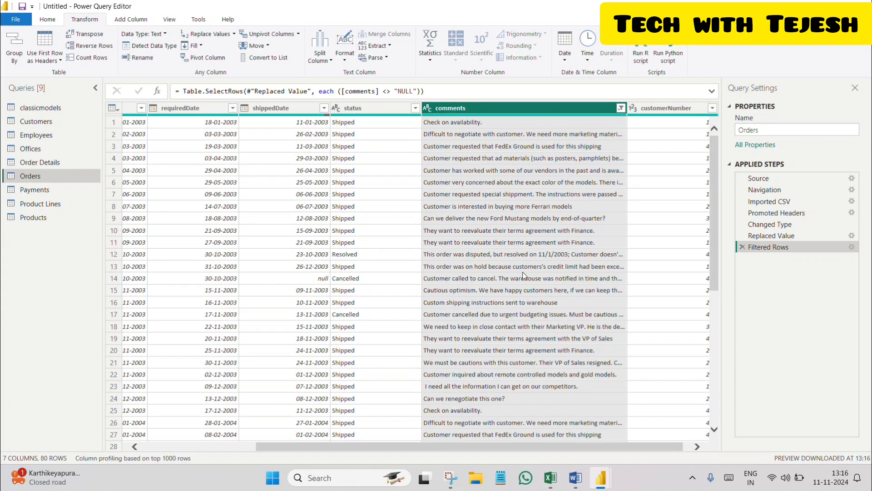
# Step: Filter the shippedDate column of the Orders query to keep only the null rows
pyautogui.click(324, 109)
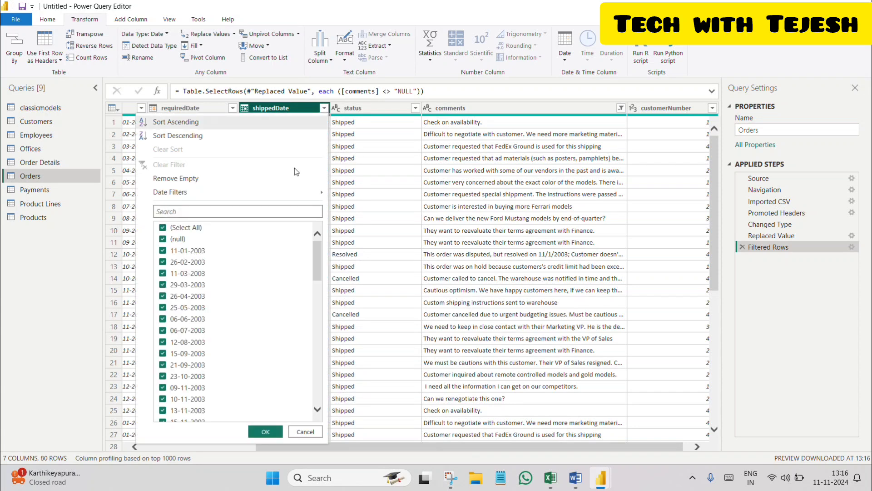
pyautogui.click(177, 228)
pyautogui.click(177, 239)
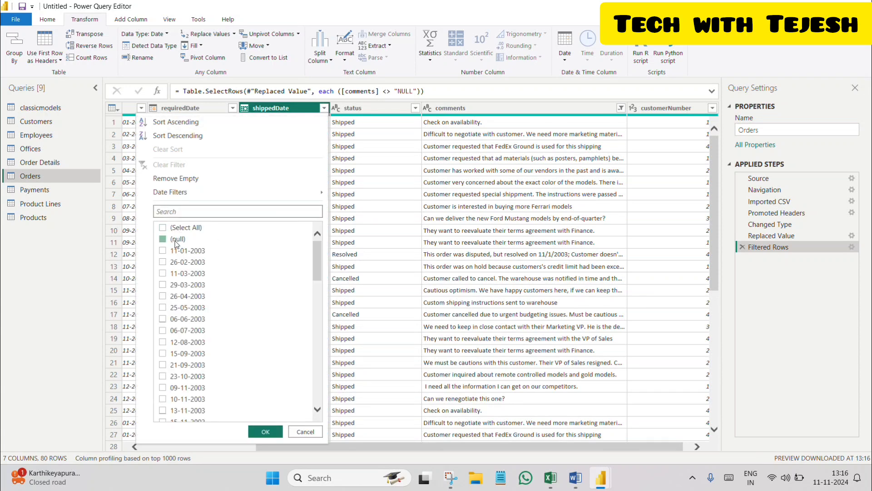
pyautogui.click(264, 432)
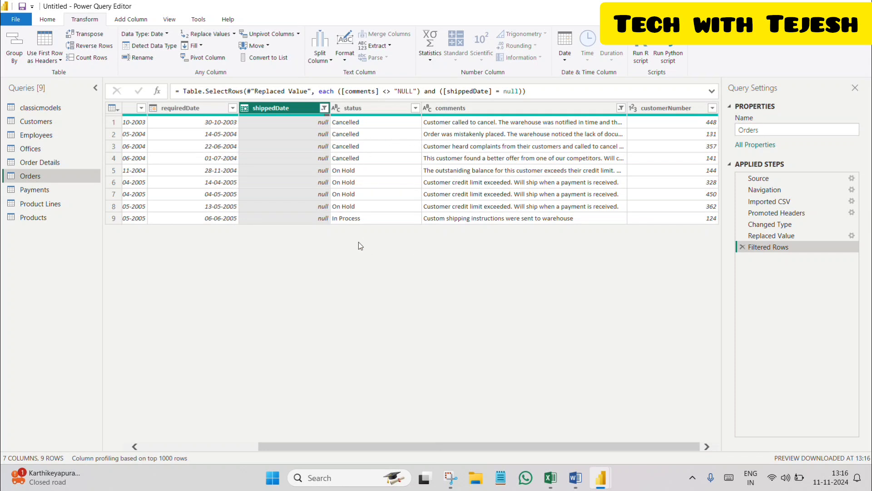
# Step: Include NULL again in the comments column's filter so that all comment values are kept
pyautogui.click(622, 110)
pyautogui.click(621, 109)
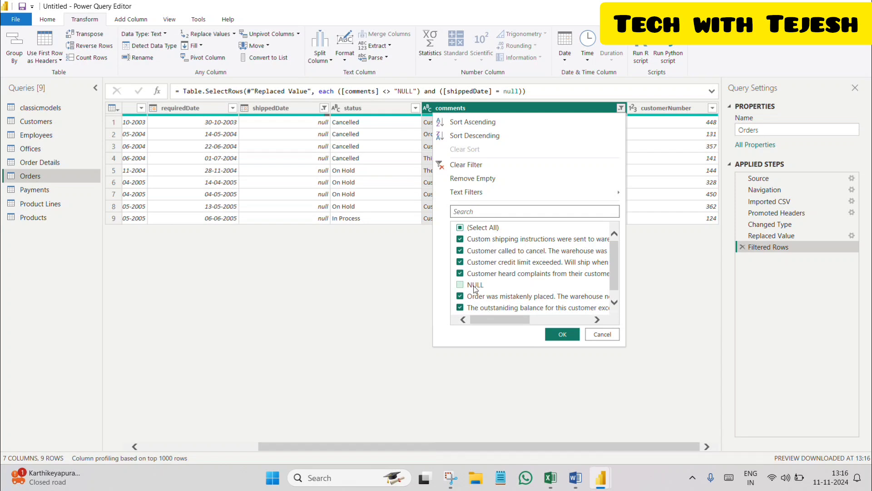
pyautogui.click(558, 334)
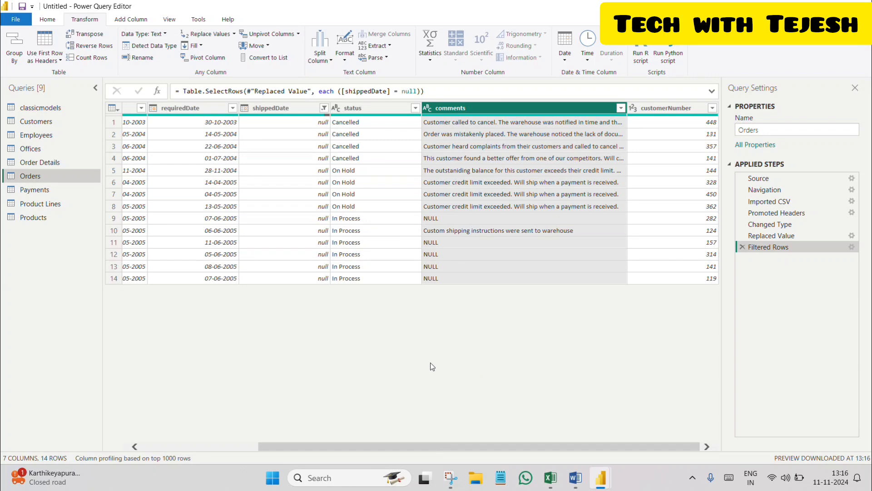
# Step: Look over the columns and data types of the Payments query
pyautogui.click(67, 195)
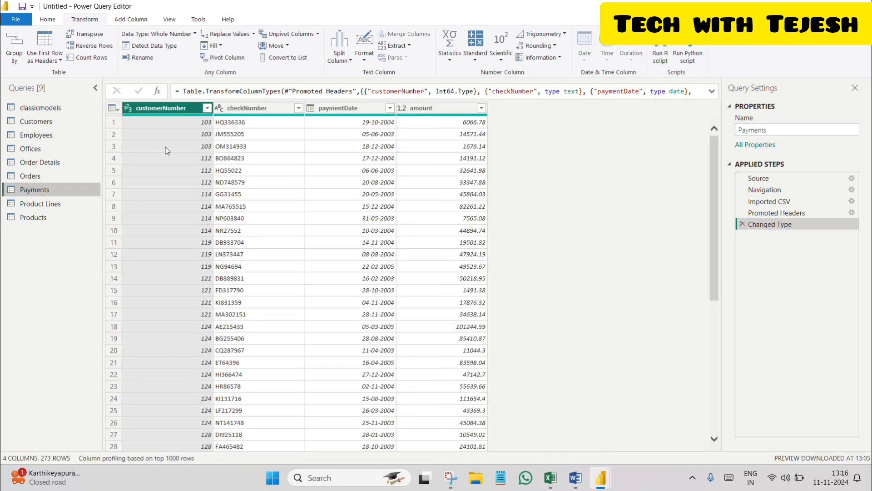
pyautogui.click(238, 147)
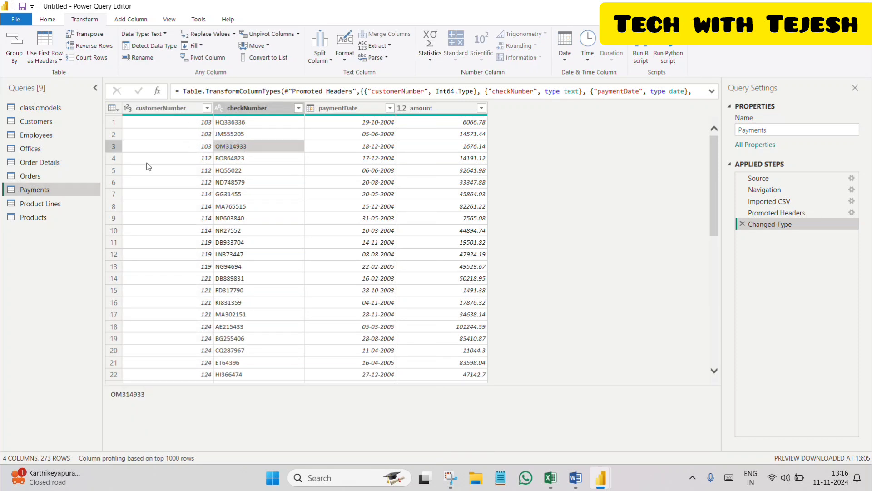
# Step: Use the first row of the Product Lines query as its column headers
pyautogui.click(82, 207)
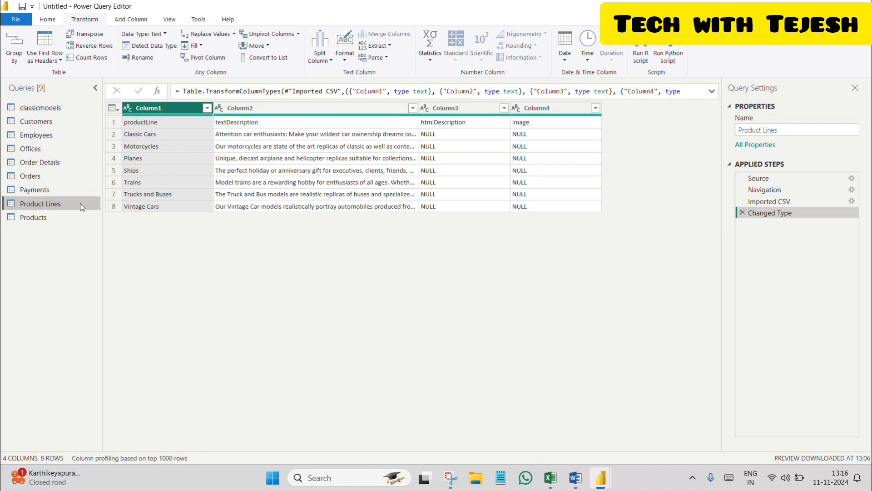
pyautogui.click(487, 108)
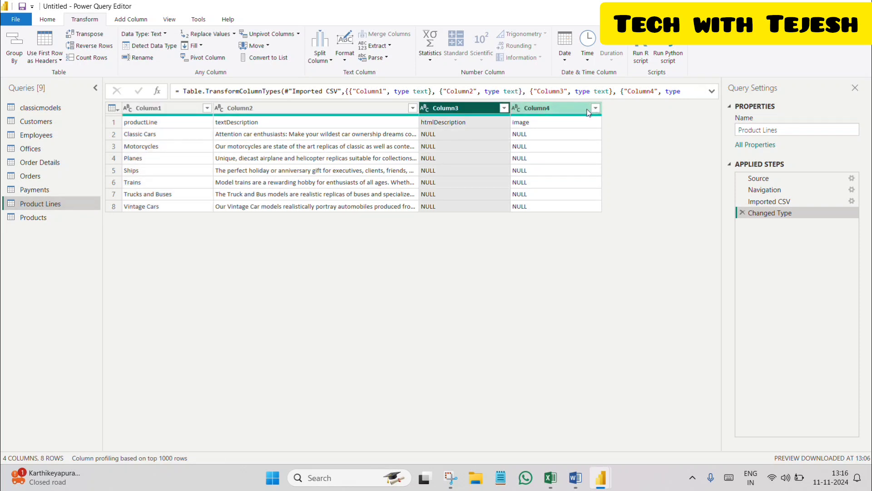
pyautogui.click(117, 123)
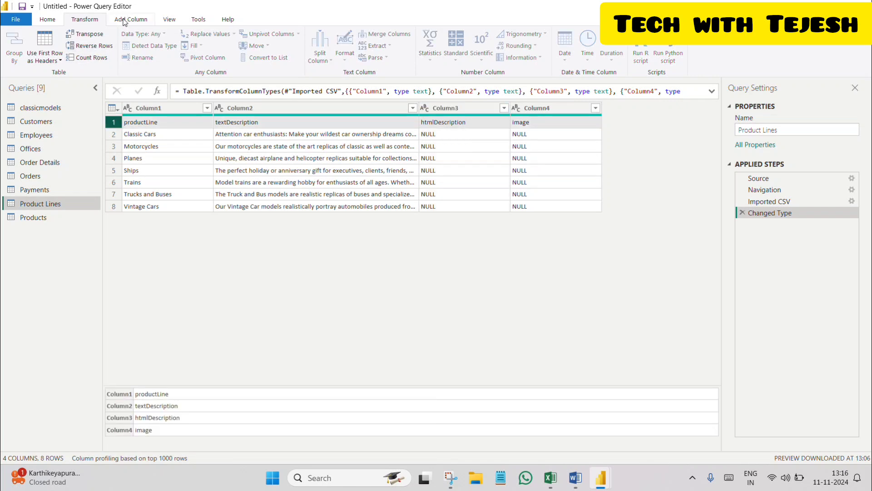
pyautogui.click(44, 41)
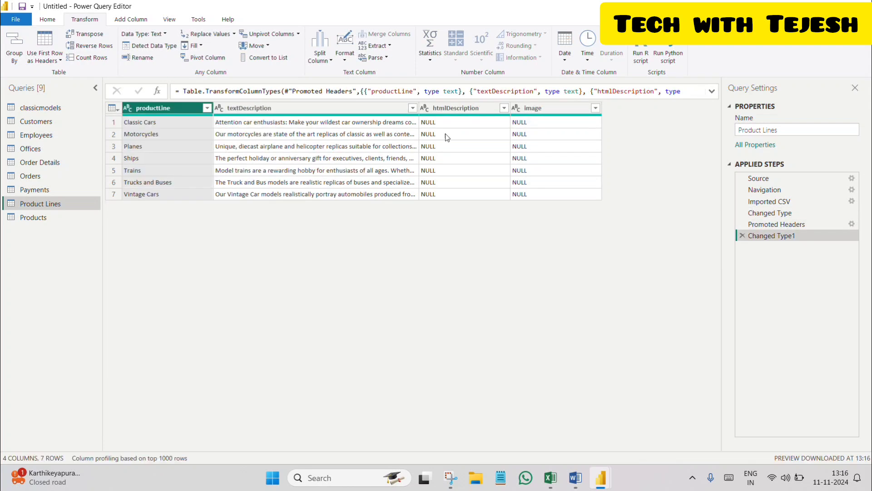
# Step: Remove the htmlDescription and image columns from the Product Lines query
pyautogui.click(470, 106)
pyautogui.keyDown('ctrl'); pyautogui.click(535, 109); pyautogui.keyUp('ctrl')
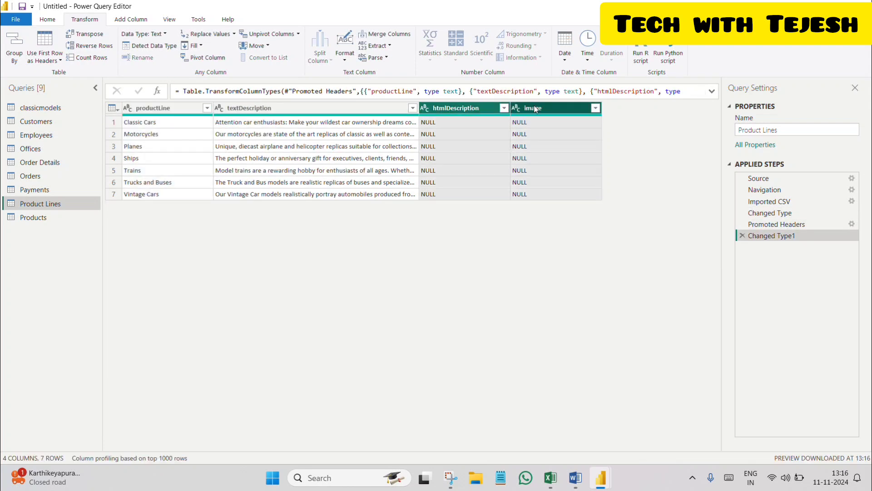
pyautogui.rightClick(532, 108)
pyautogui.click(546, 130)
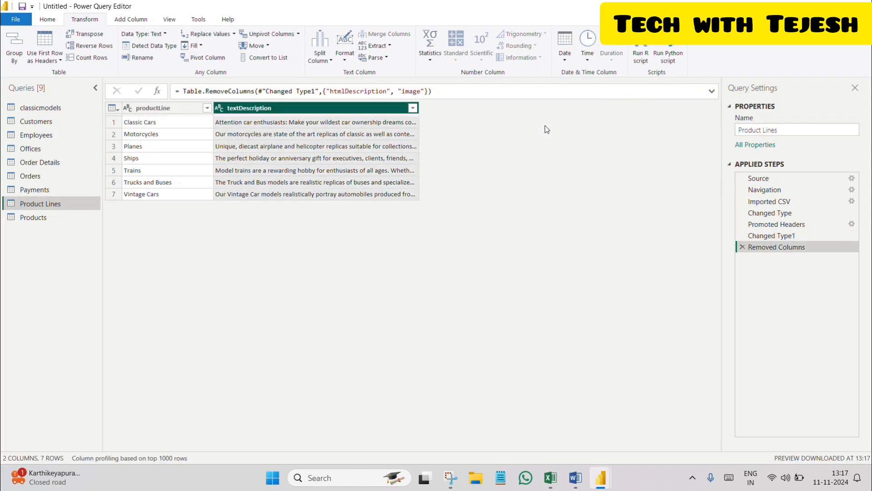
# Step: Look over all columns and rows of the Products query for empty values and wrong data types
pyautogui.click(64, 218)
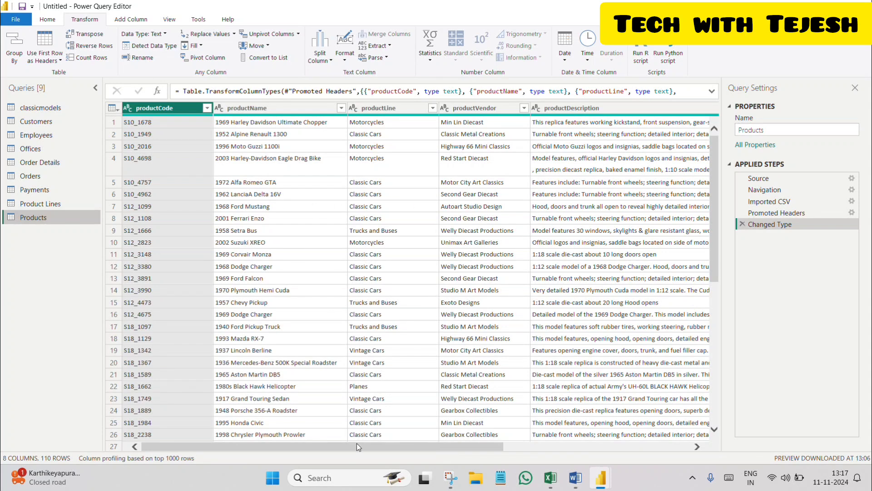
pyautogui.moveTo(356, 445); pyautogui.dragTo(565, 437)
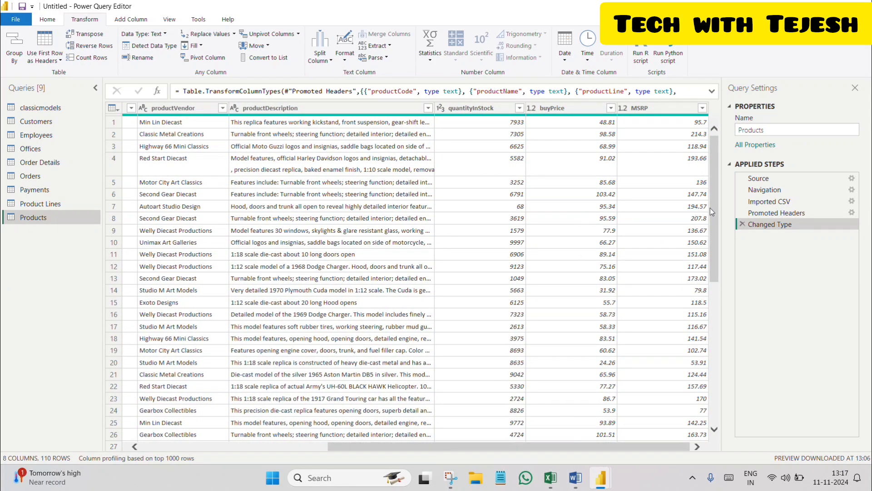
pyautogui.moveTo(710, 208); pyautogui.dragTo(693, 180)
pyautogui.moveTo(490, 443); pyautogui.dragTo(270, 449)
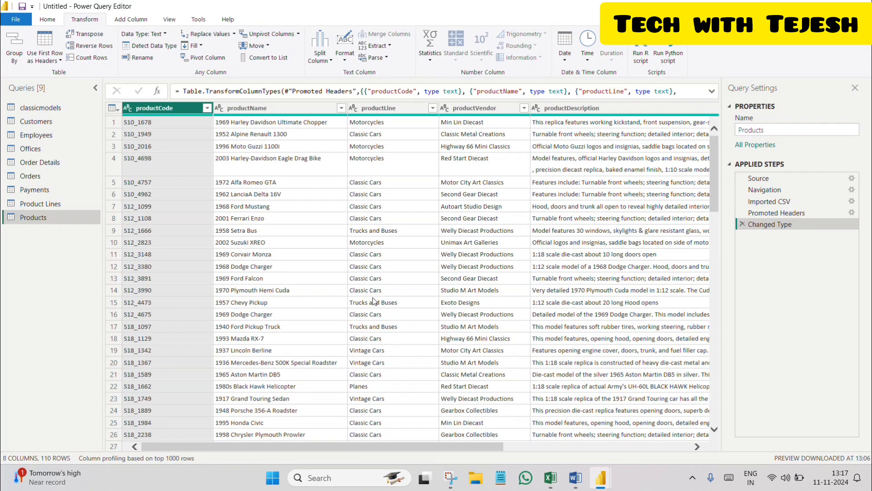